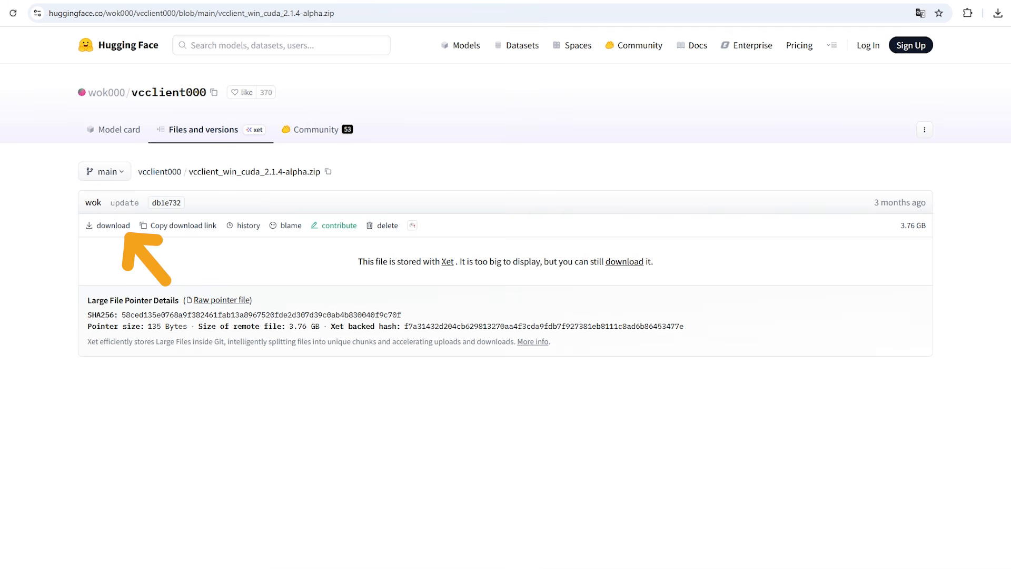
Download vcclient_win_cuda_2.1.4-alpha.zip and extract the vcclient archive in Downloads into its own folder with 7-Zip.
{"action": "left_click", "coordinate": [113, 225]}
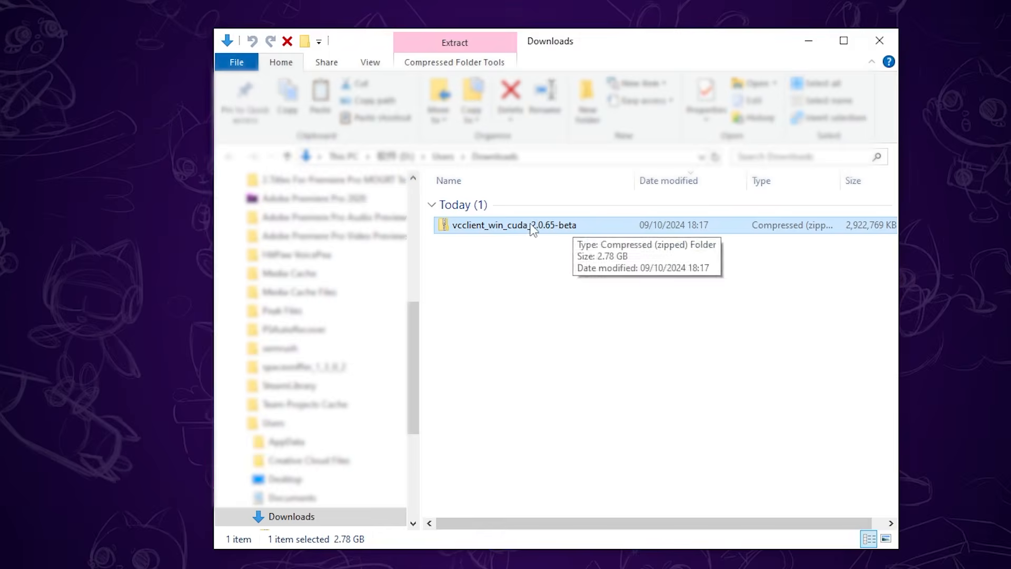
{"action": "right_click", "coordinate": [531, 224]}
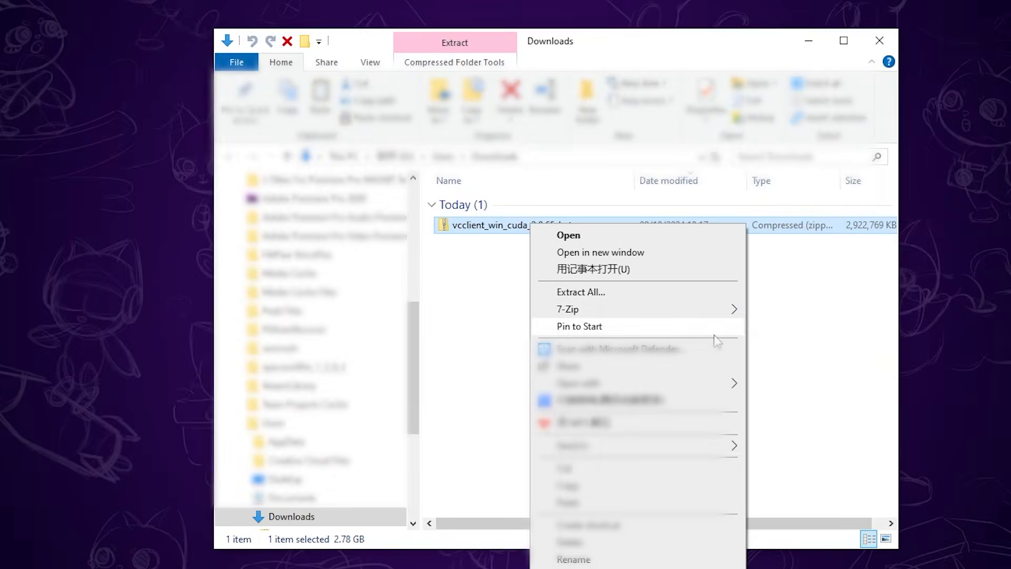
{"action": "mouse_move", "coordinate": [734, 308]}
{"action": "left_click", "coordinate": [790, 378]}
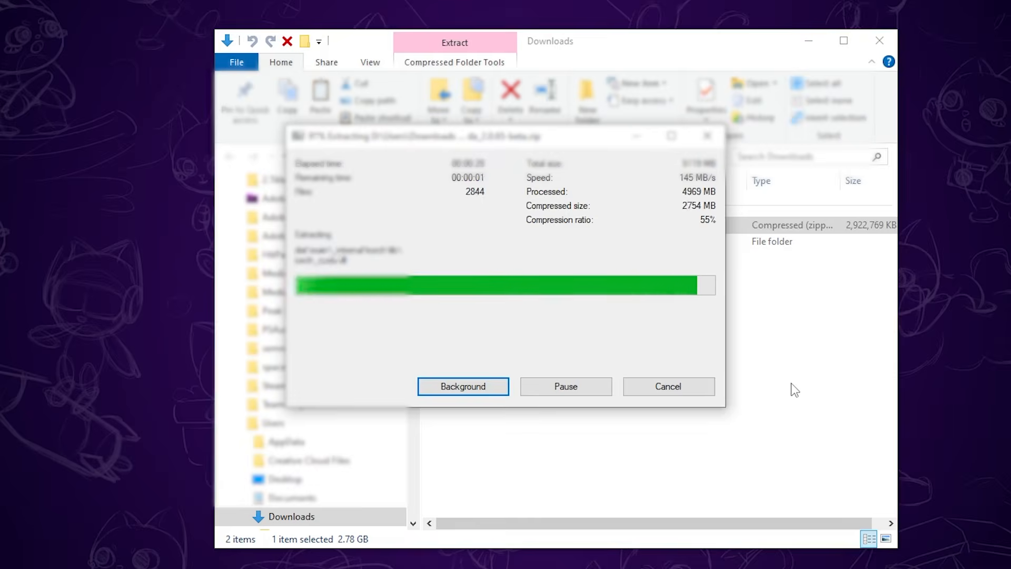
Copy the extracted vcclient_win_cuda_2.0.65-beta folder from Downloads.
{"action": "left_click", "coordinate": [492, 246]}
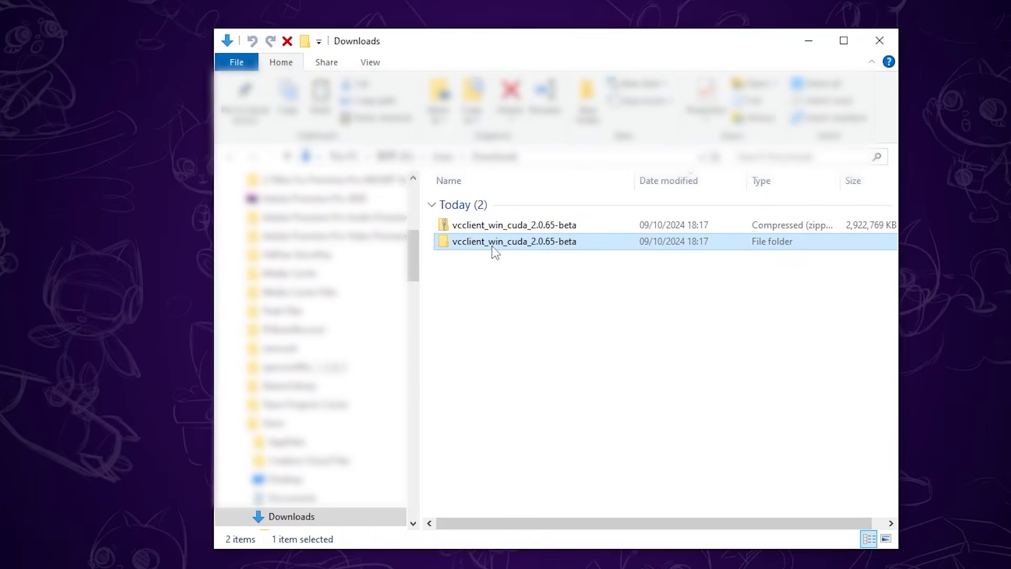
{"action": "right_click", "coordinate": [493, 247]}
{"action": "left_click", "coordinate": [541, 502]}
Create a desktop folder named "W-okada Voice Changer" and reposition it on the desktop.
{"action": "right_click", "coordinate": [133, 154]}
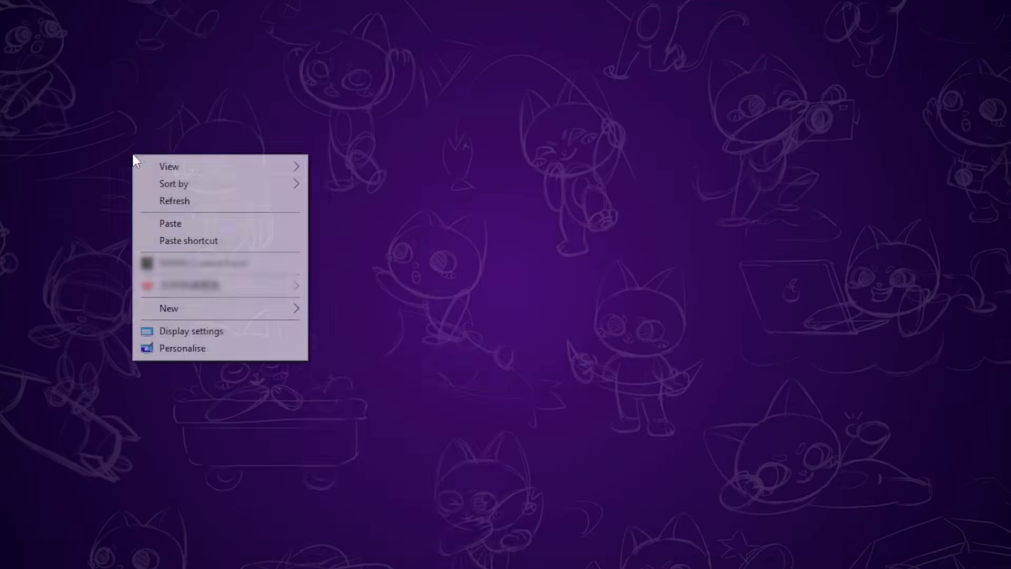
{"action": "mouse_move", "coordinate": [283, 312]}
{"action": "left_click", "coordinate": [352, 312]}
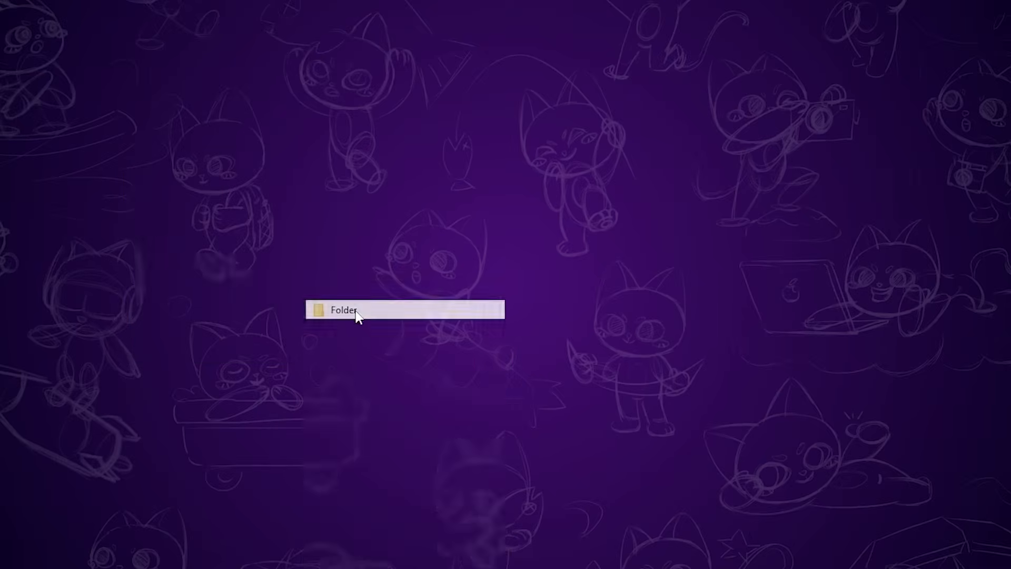
{"action": "type", "text": "W-okada Voice Changer"}
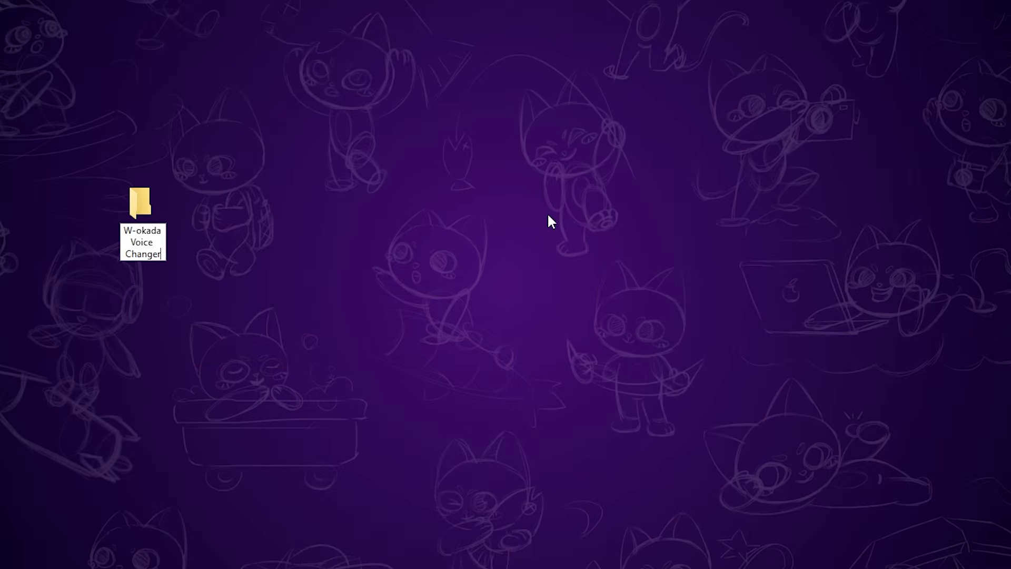
{"action": "key", "text": "Return"}
{"action": "left_click_drag", "start_coordinate": [137, 216], "coordinate": [208, 53]}
Open the W-okada Voice Changer folder and paste the copied vcclient folder into it.
{"action": "double_click", "coordinate": [208, 53]}
{"action": "right_click", "coordinate": [529, 253]}
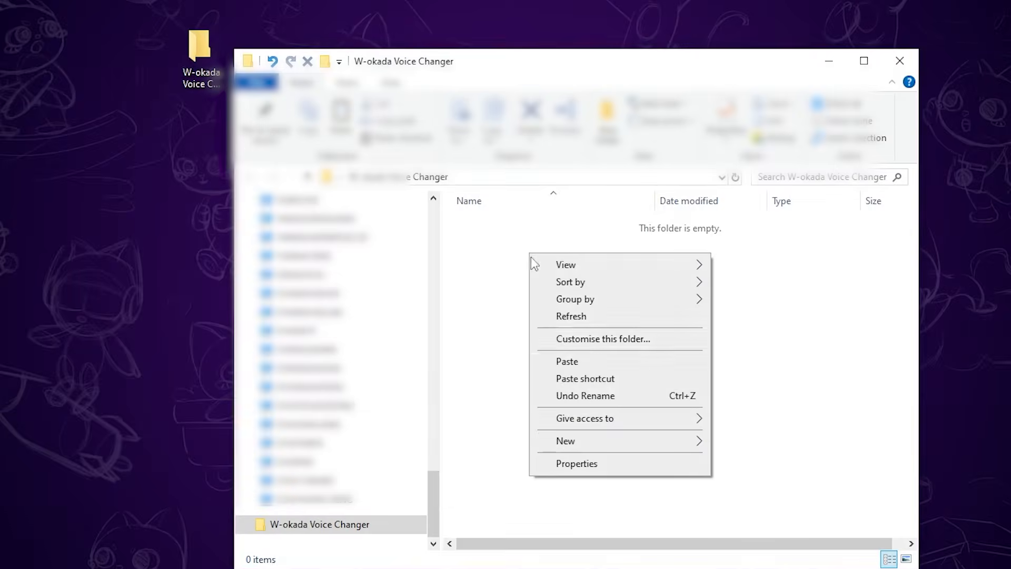
{"action": "left_click", "coordinate": [574, 363]}
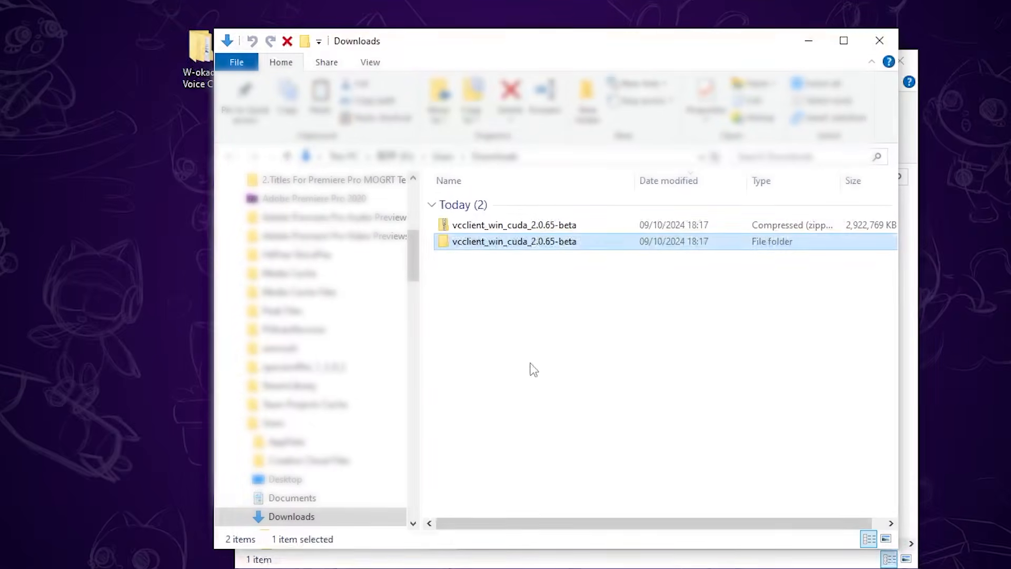
Delete the vcclient_win_cuda_2.0.65-beta archive and its extracted folder from Downloads.
{"action": "left_click", "coordinate": [527, 357]}
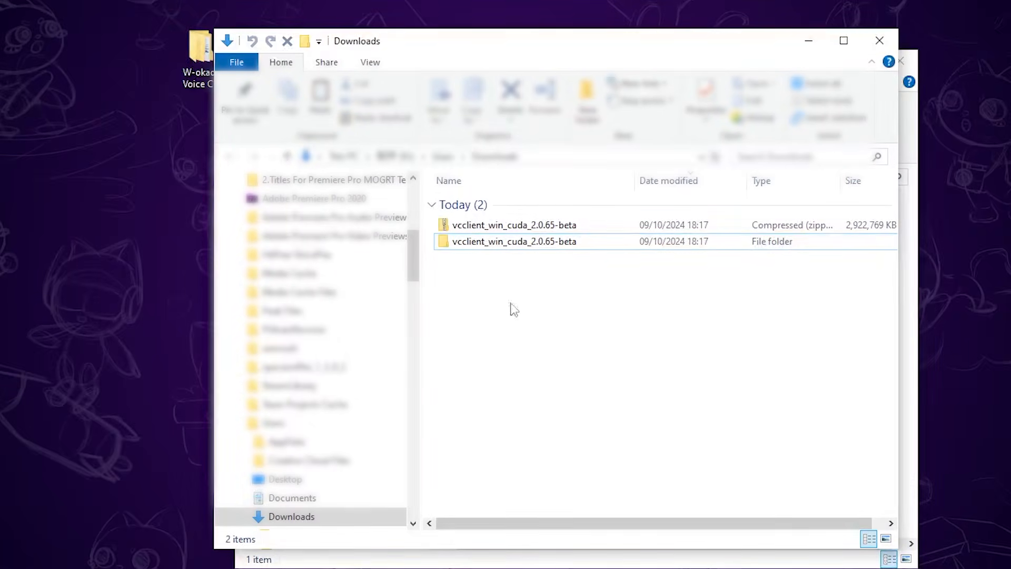
{"action": "left_click_drag", "start_coordinate": [553, 282], "coordinate": [478, 226]}
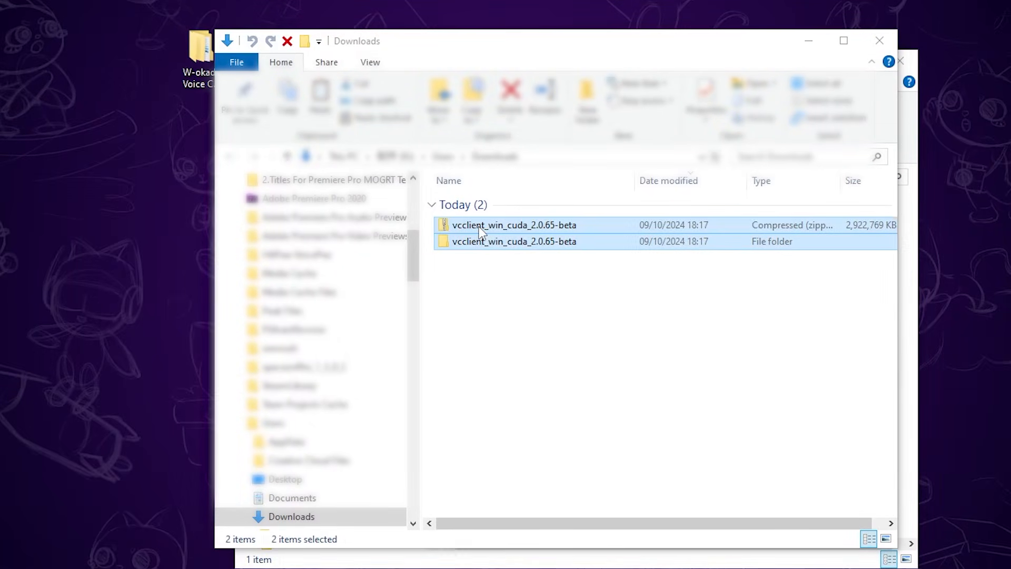
{"action": "key", "text": "Delete"}
{"action": "left_click", "coordinate": [582, 296]}
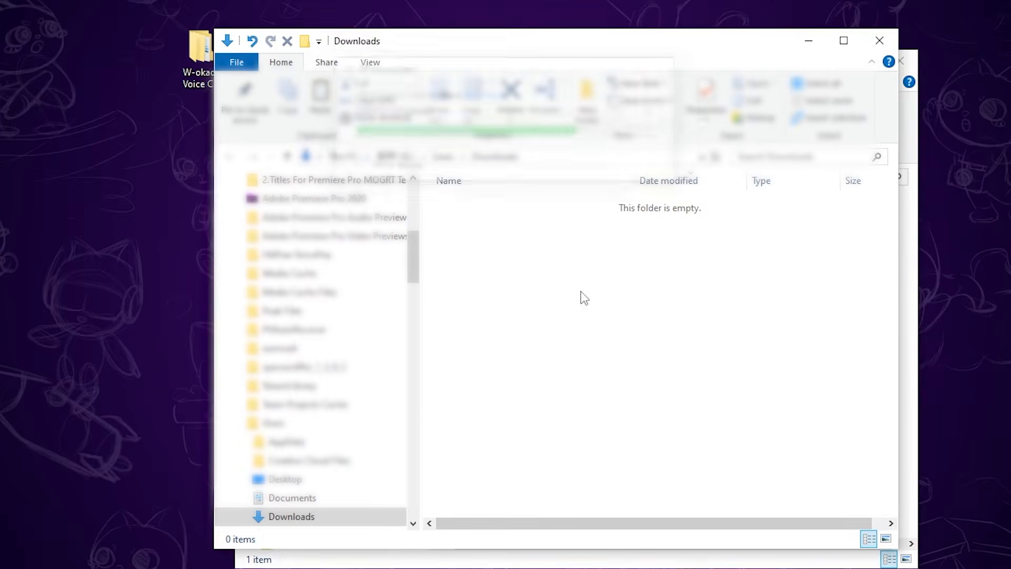
Create a desktop shortcut to the start_http batch file in the vcclient folder's dist\main subfolder.
{"action": "double_click", "coordinate": [525, 225]}
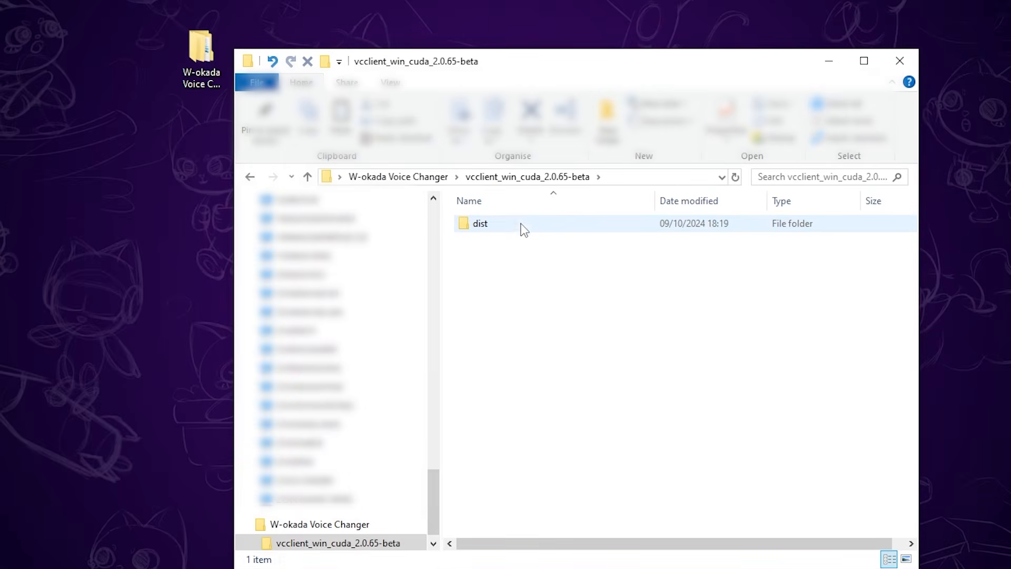
{"action": "double_click", "coordinate": [504, 225]}
{"action": "double_click", "coordinate": [504, 225]}
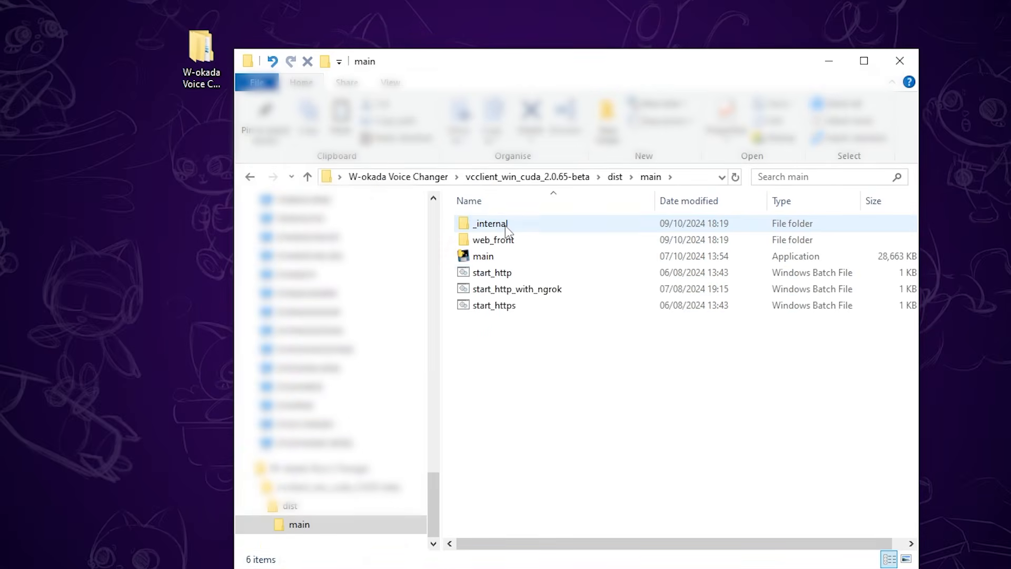
{"action": "right_click", "coordinate": [511, 275]}
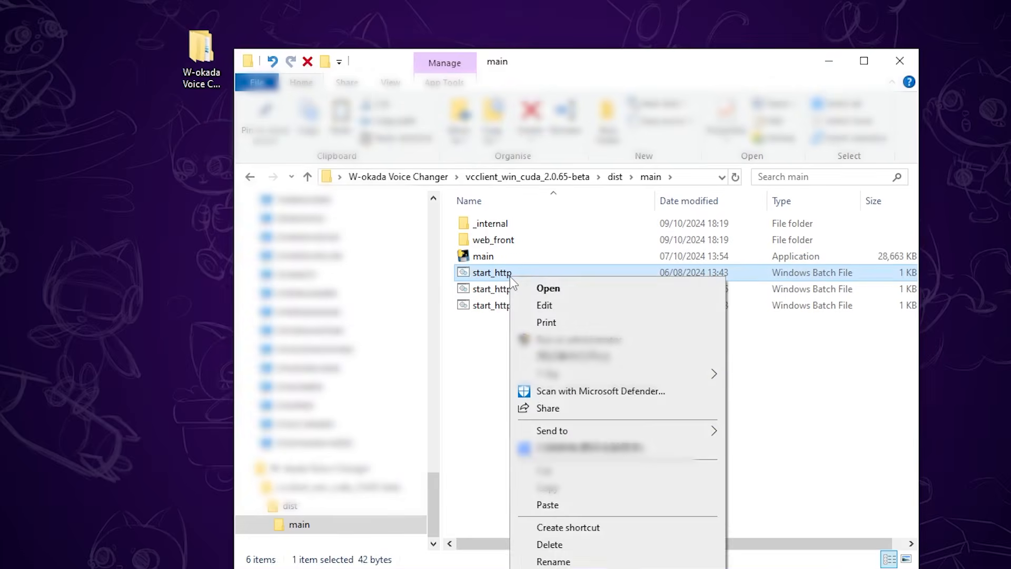
{"action": "mouse_move", "coordinate": [579, 430]}
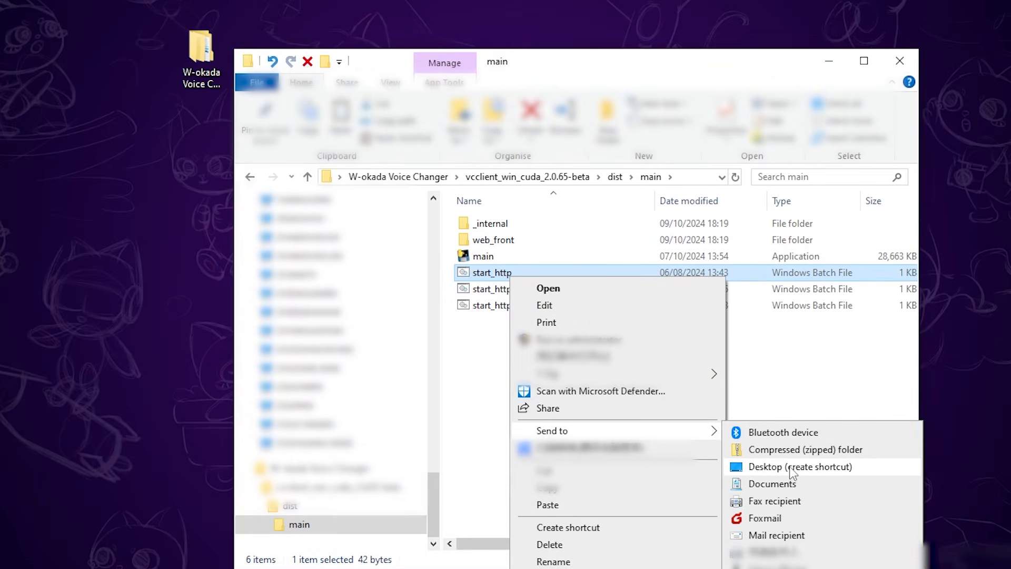
{"action": "left_click", "coordinate": [792, 467]}
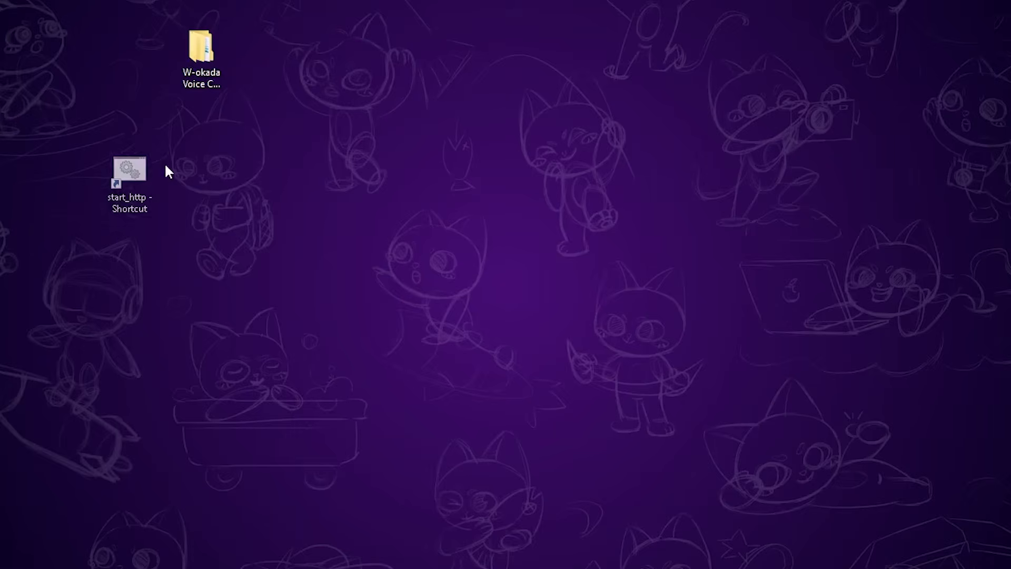
Place the start_http shortcut beneath the W-okada folder on the desktop and rename it "W-okada voice changer".
{"action": "left_click_drag", "start_coordinate": [121, 171], "coordinate": [211, 114]}
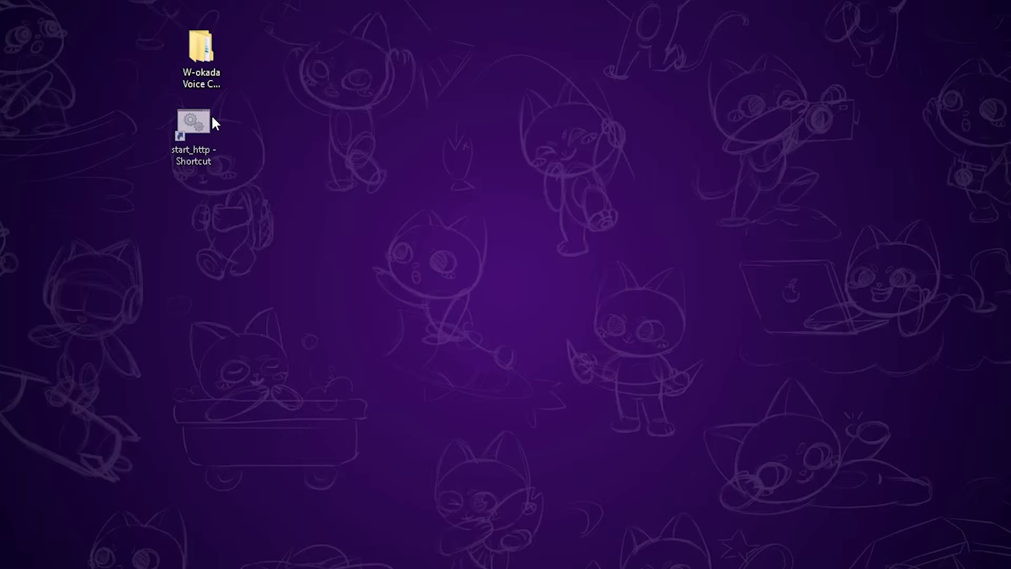
{"action": "key", "text": "F2"}
{"action": "type", "text": "W-okada voice "}
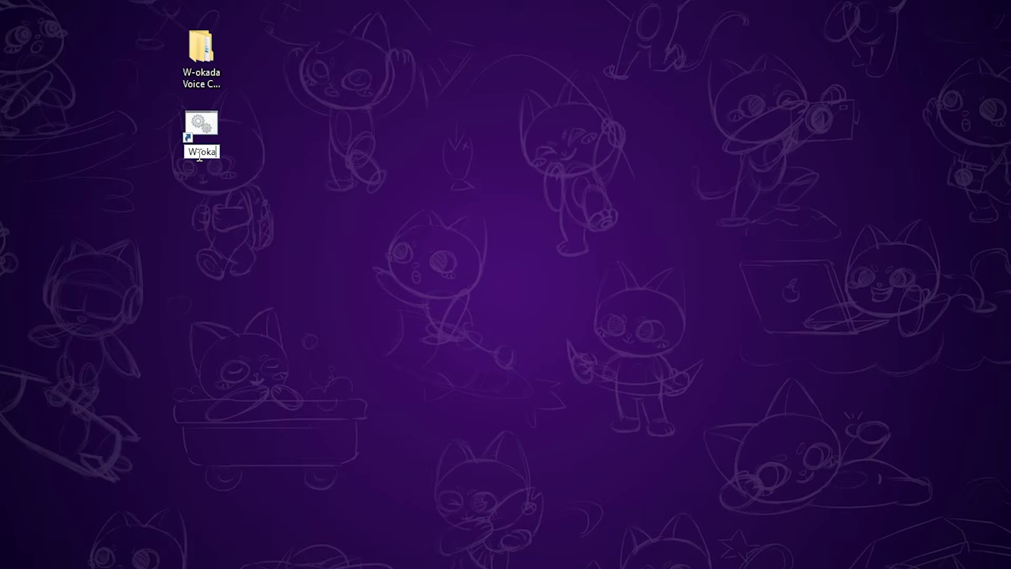
{"action": "type", "text": "changer"}
{"action": "key", "text": "Return"}
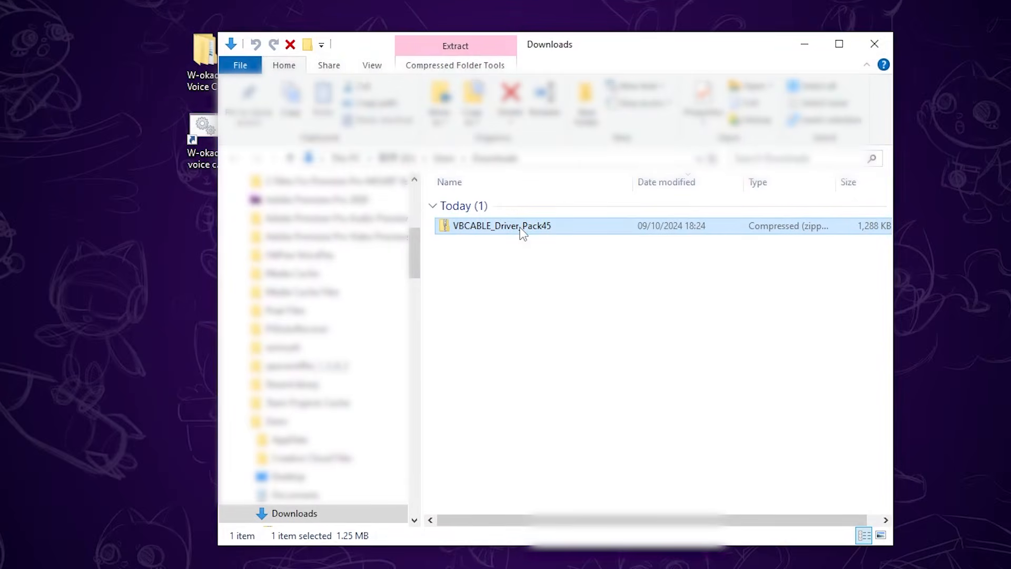
Extract the VBCABLE_Driver_Pack45 archive in Downloads into its own folder with 7-Zip.
{"action": "right_click", "coordinate": [519, 226]}
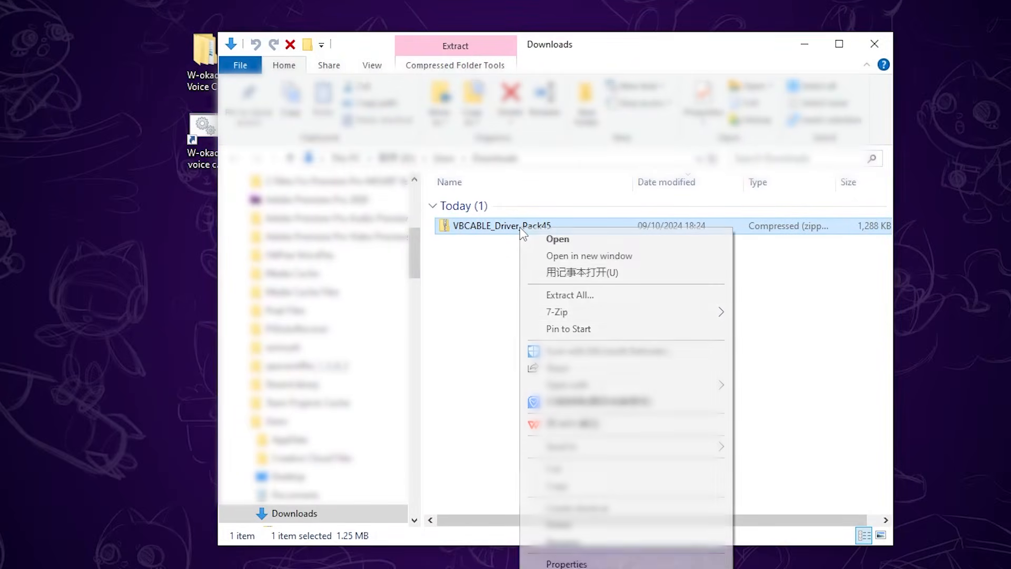
{"action": "mouse_move", "coordinate": [721, 311]}
{"action": "left_click", "coordinate": [803, 383]}
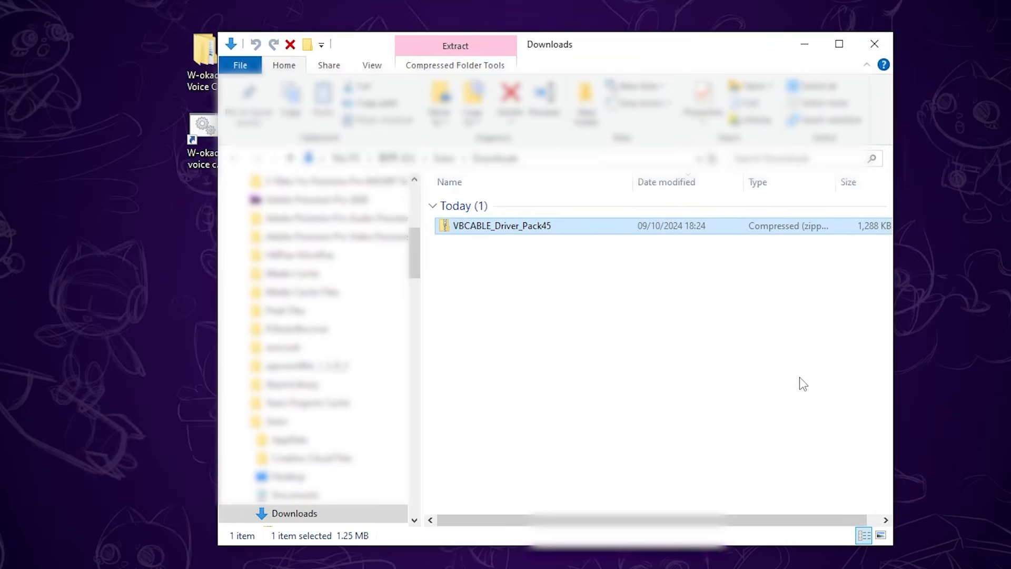
Copy the extracted VBCABLE_Driver_Pack45 folder into the W-okada Voice Changer desktop folder.
{"action": "right_click", "coordinate": [494, 244]}
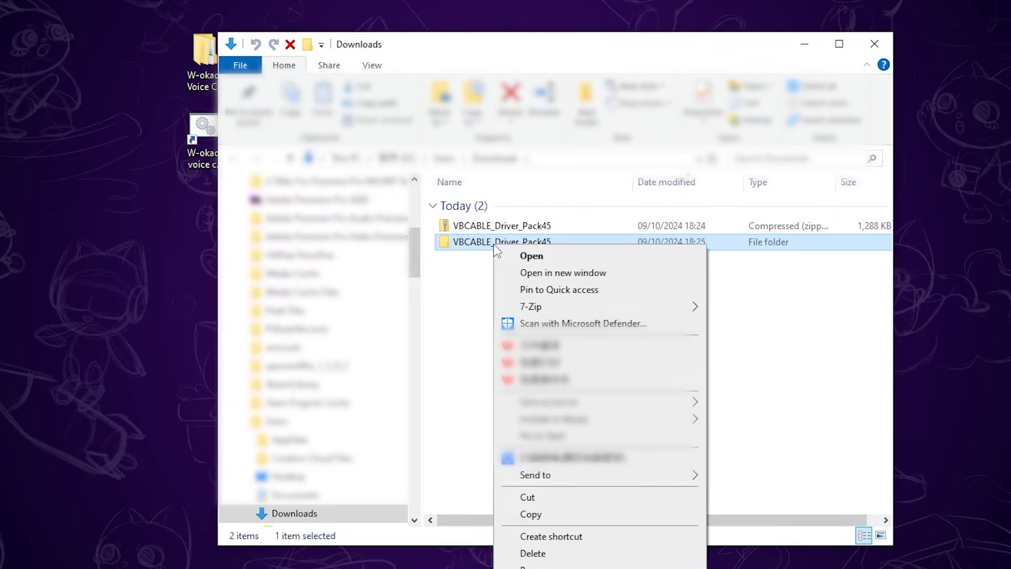
{"action": "left_click", "coordinate": [532, 514]}
{"action": "left_click", "coordinate": [804, 42]}
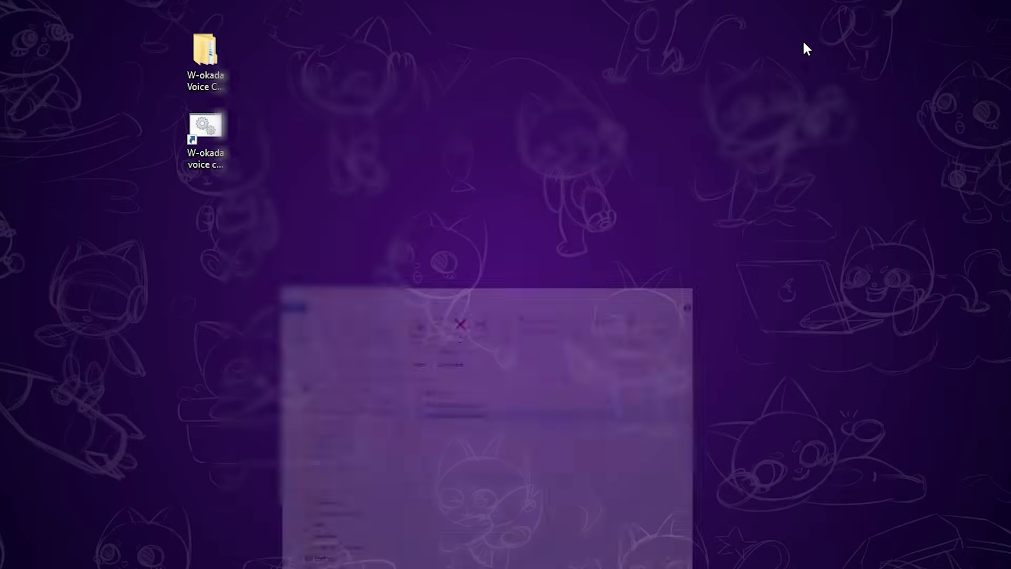
{"action": "double_click", "coordinate": [203, 54]}
{"action": "right_click", "coordinate": [544, 271]}
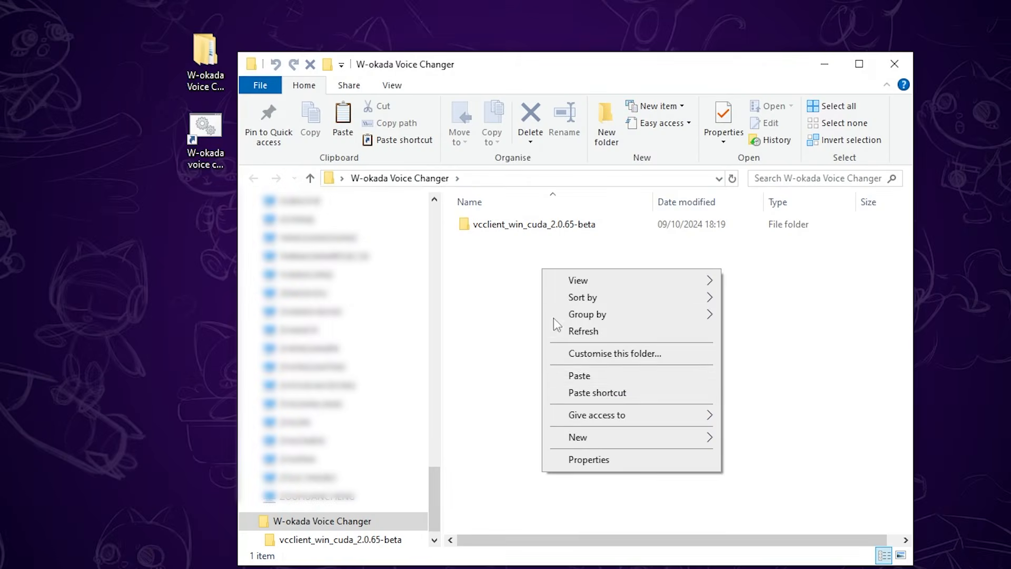
{"action": "left_click", "coordinate": [579, 376]}
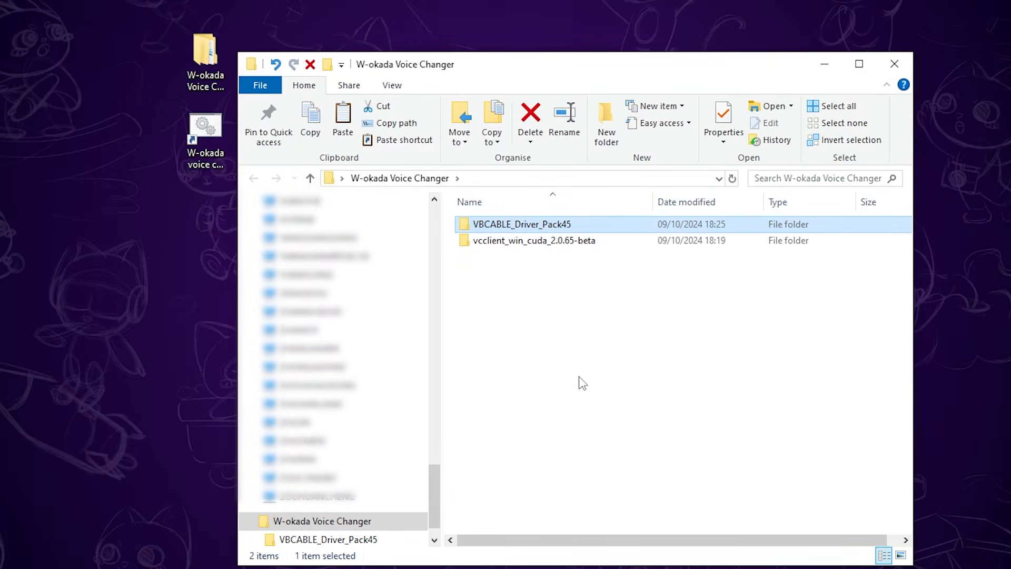
Run VBCABLE_Setup_x64 from the VBCABLE_Driver_Pack45 folder as administrator to install the driver, and minimize the folder window.
{"action": "double_click", "coordinate": [523, 227]}
{"action": "scroll", "coordinate": [554, 368], "scroll_direction": "down", "scroll_amount": 4}
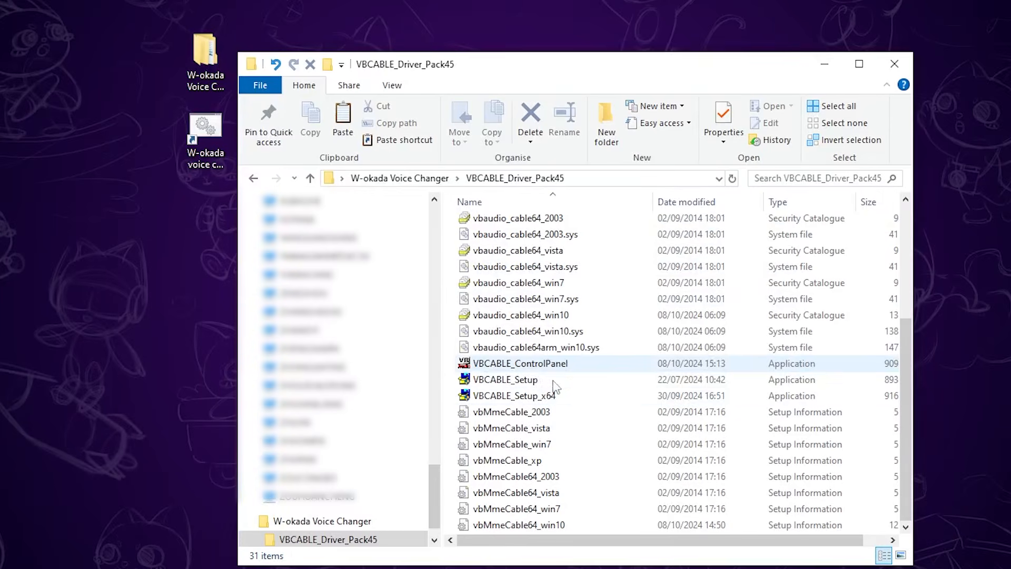
{"action": "right_click", "coordinate": [527, 396]}
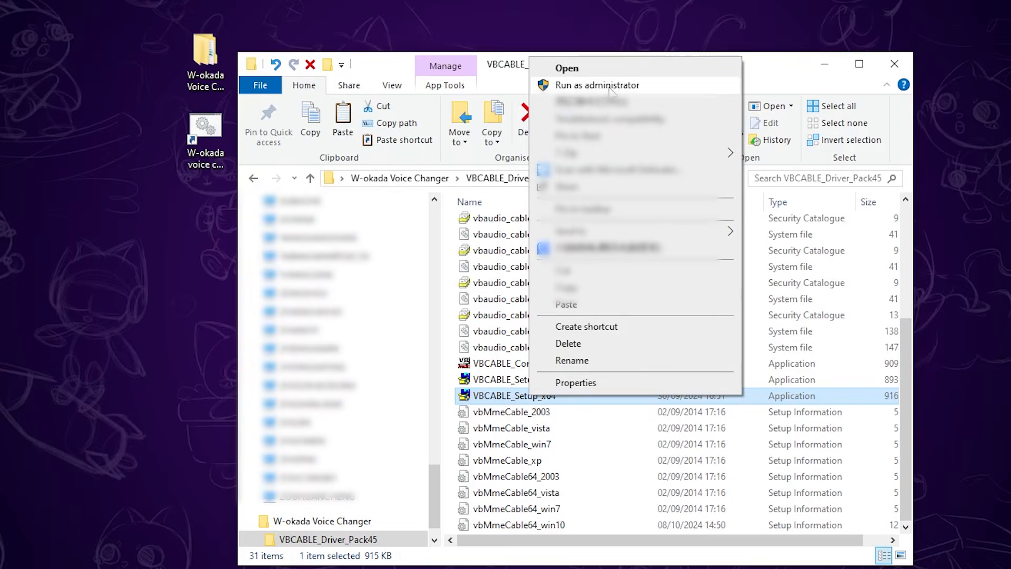
{"action": "left_click", "coordinate": [597, 85]}
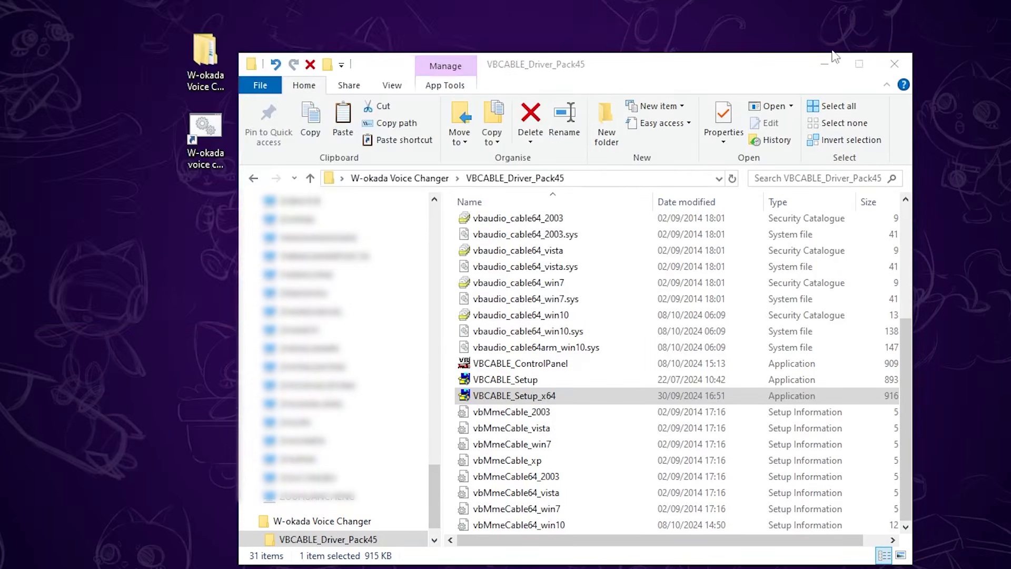
{"action": "left_click", "coordinate": [822, 61]}
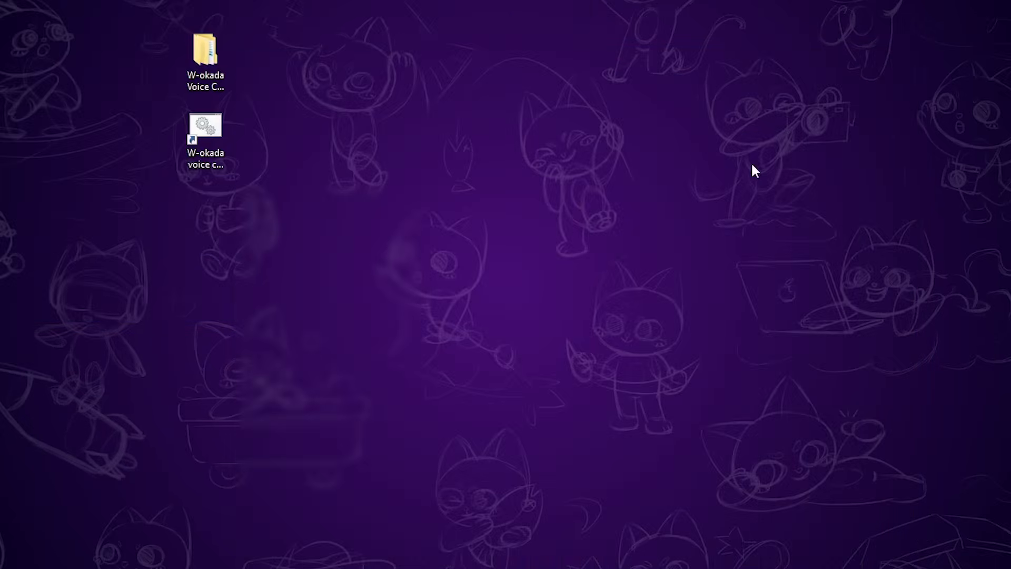
Launch the voice changer from its desktop shortcut, minimize the console window, and move the client window up.
{"action": "double_click", "coordinate": [207, 138]}
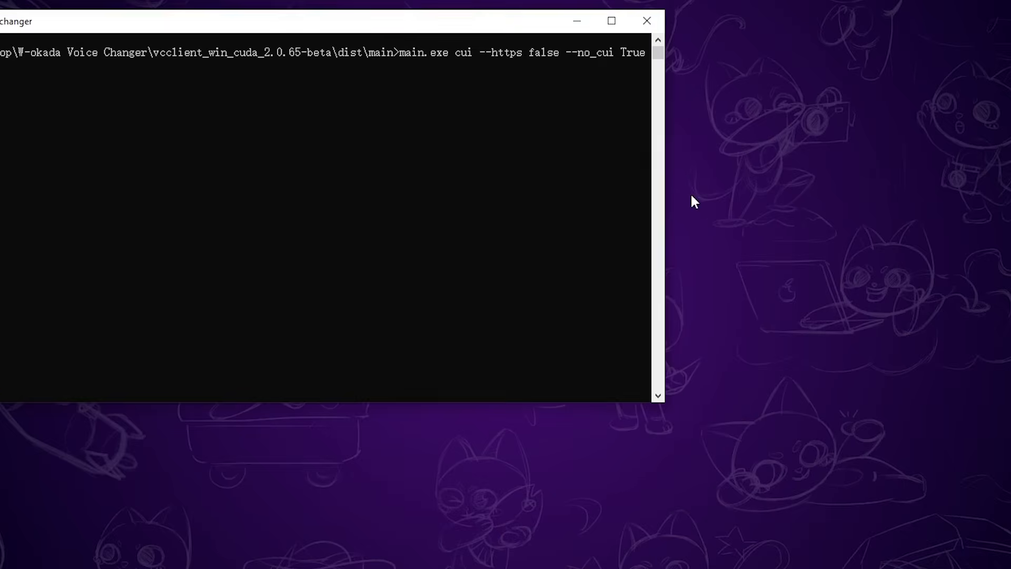
{"action": "left_click_drag", "start_coordinate": [395, 27], "coordinate": [736, 102]}
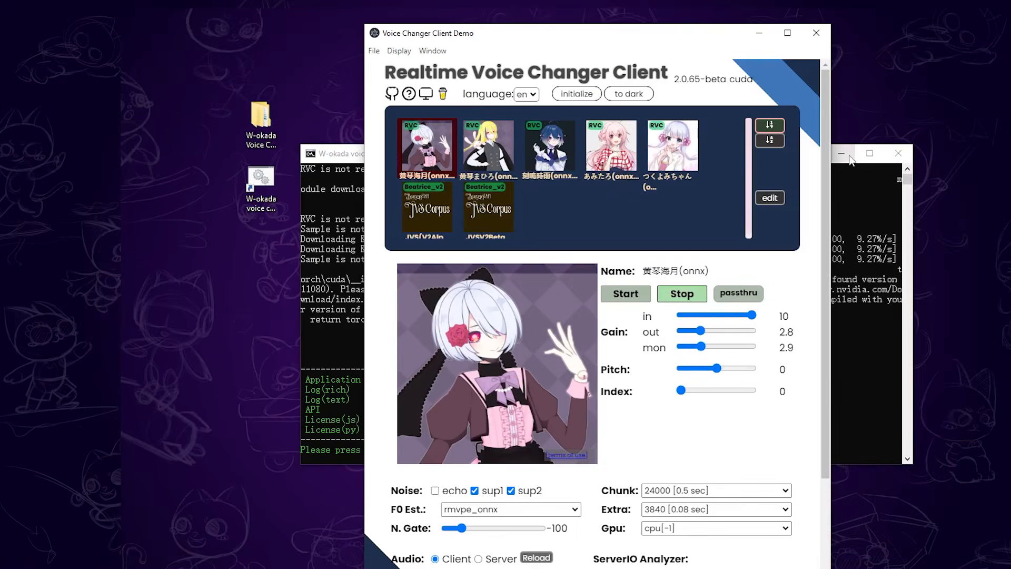
{"action": "left_click", "coordinate": [917, 97]}
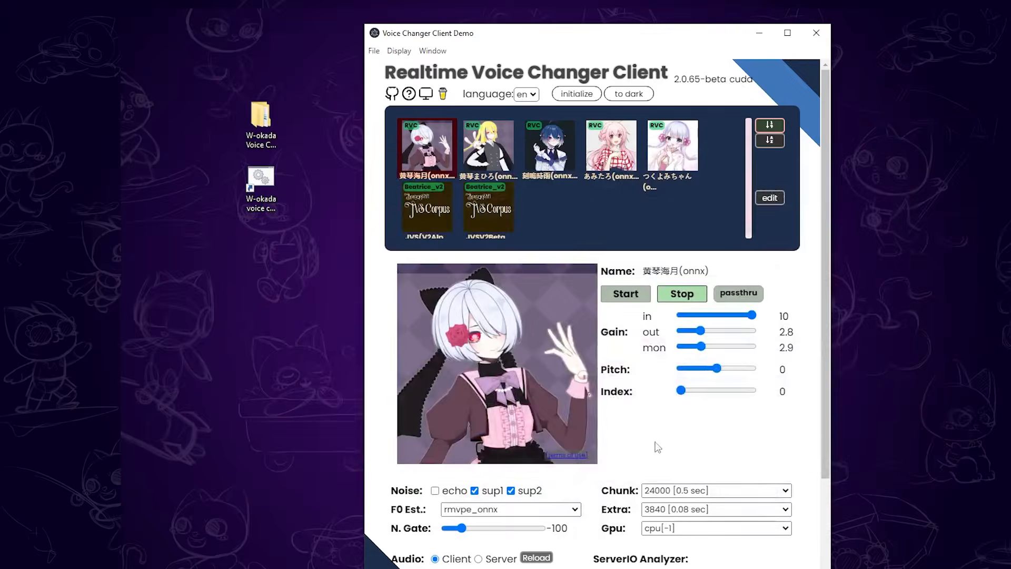
{"action": "left_click_drag", "start_coordinate": [654, 51], "coordinate": [649, 31]}
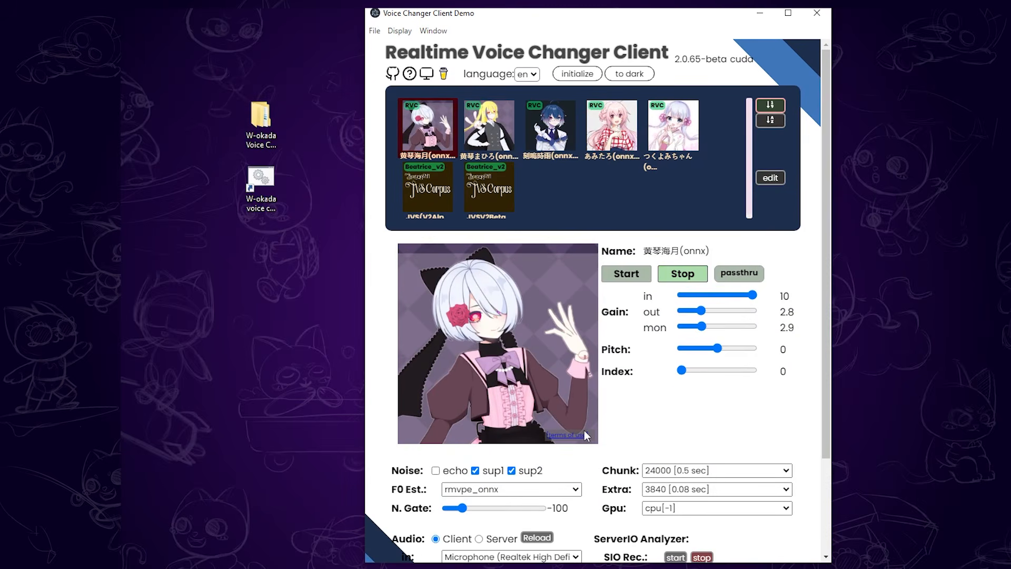
Set the client's audio input device to Microphone (Realtek High Definition Audio).
{"action": "scroll", "coordinate": [541, 367], "scroll_direction": "down", "scroll_amount": 3}
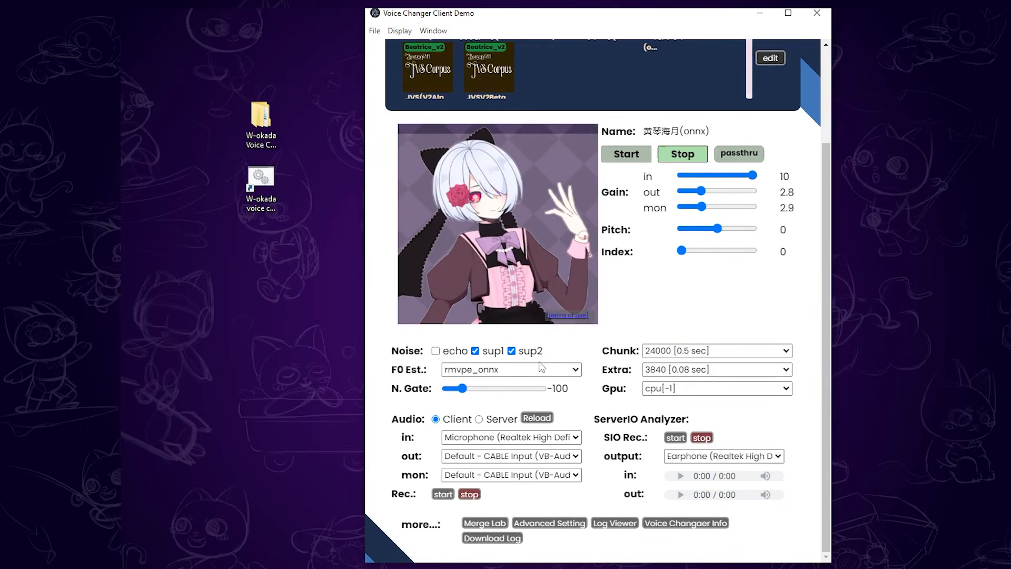
{"action": "left_click", "coordinate": [524, 439]}
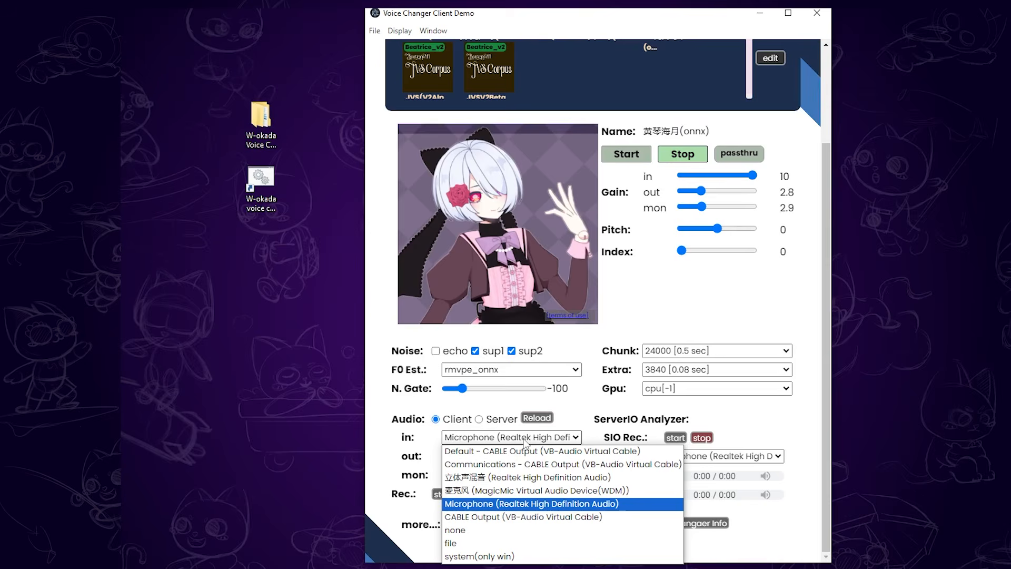
{"action": "left_click", "coordinate": [525, 505]}
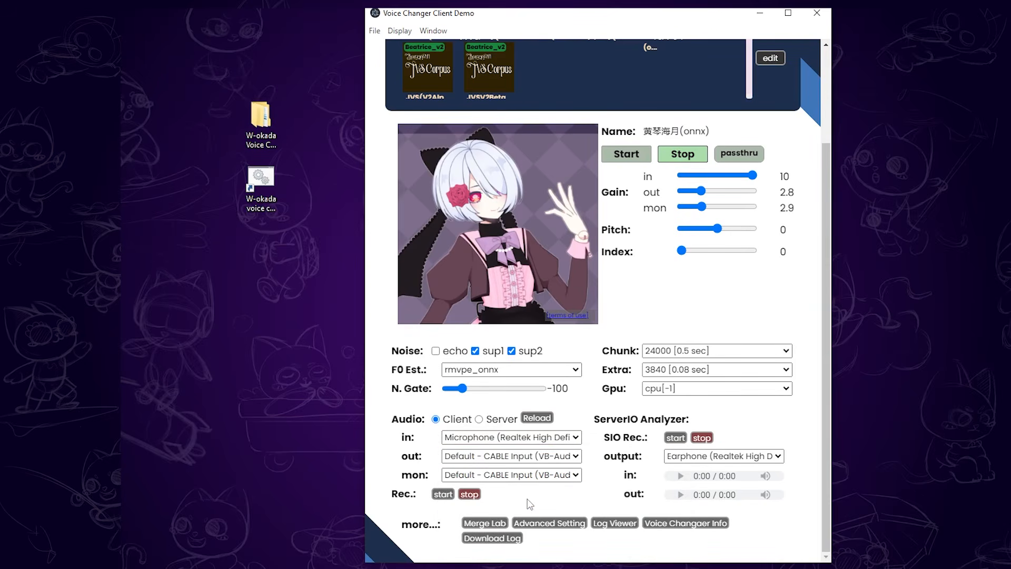
Set the client's audio output to Default - CABLE Input (VB-Audio Virtual Cable) and its monitor device to Earphone (Realtek High Definition Audio).
{"action": "left_click", "coordinate": [548, 457]}
{"action": "left_click", "coordinate": [532, 470]}
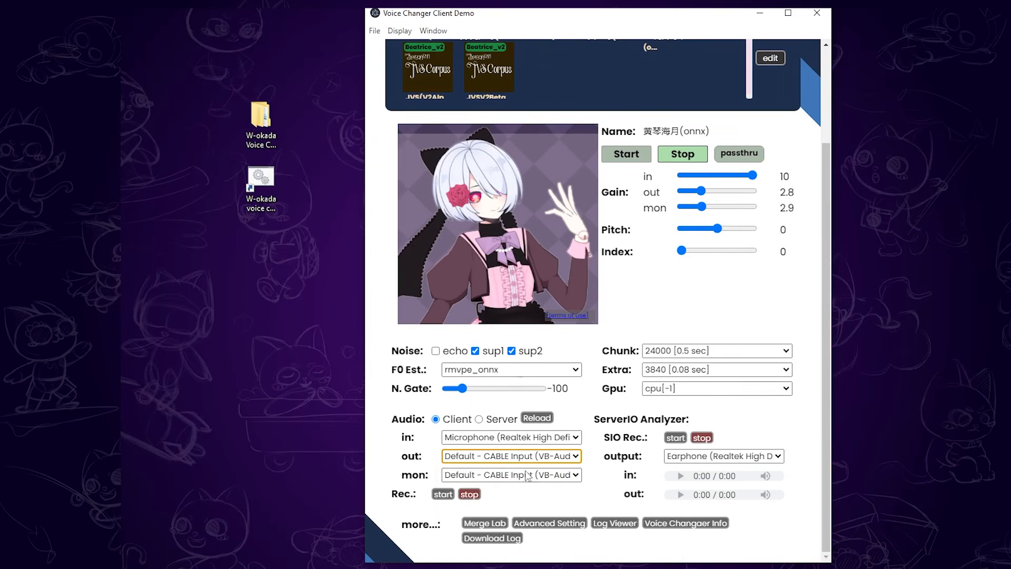
{"action": "scroll", "coordinate": [500, 463], "scroll_direction": "down", "scroll_amount": 1}
{"action": "left_click", "coordinate": [500, 438]}
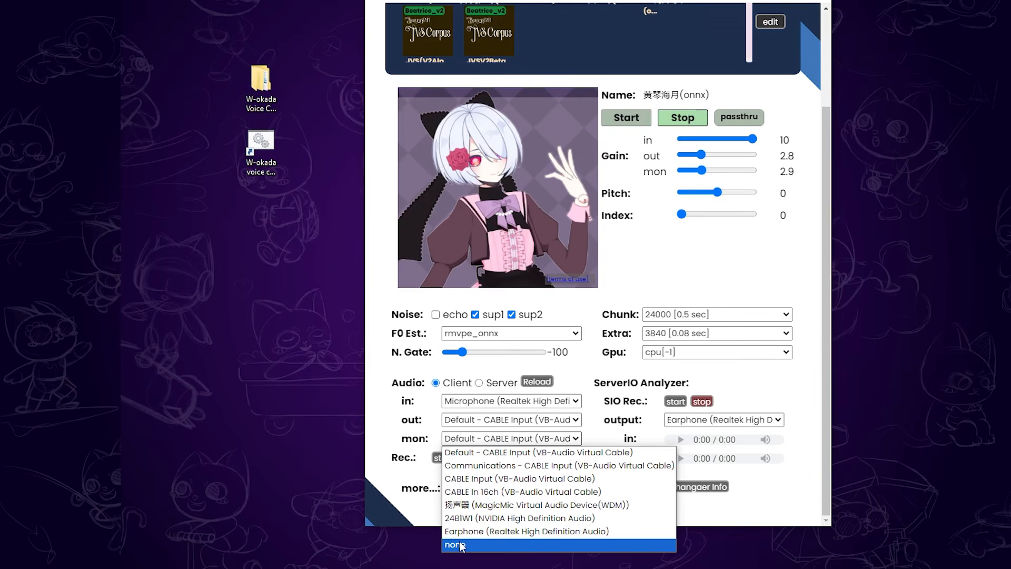
{"action": "left_click", "coordinate": [477, 531]}
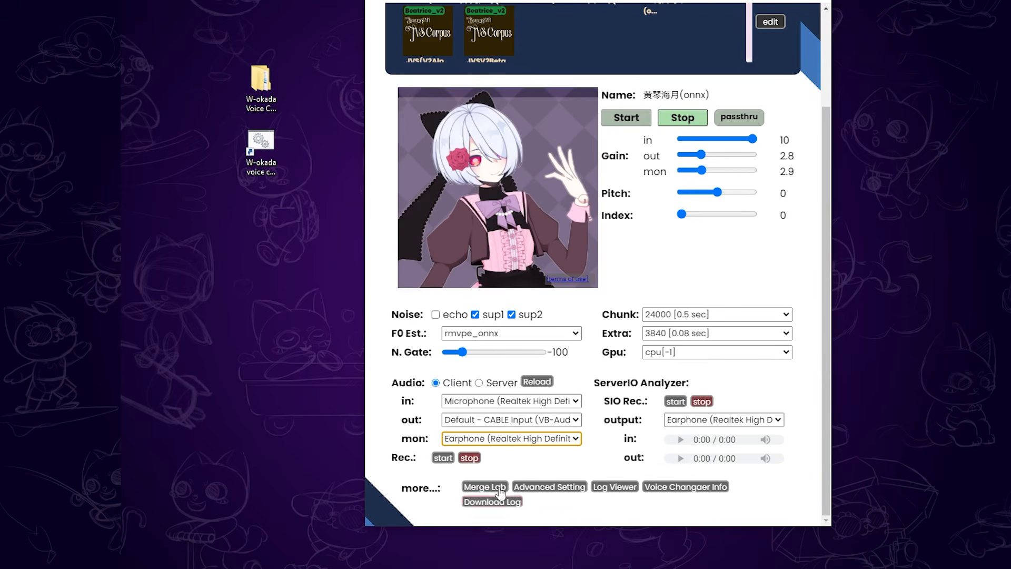
{"action": "left_click", "coordinate": [523, 462]}
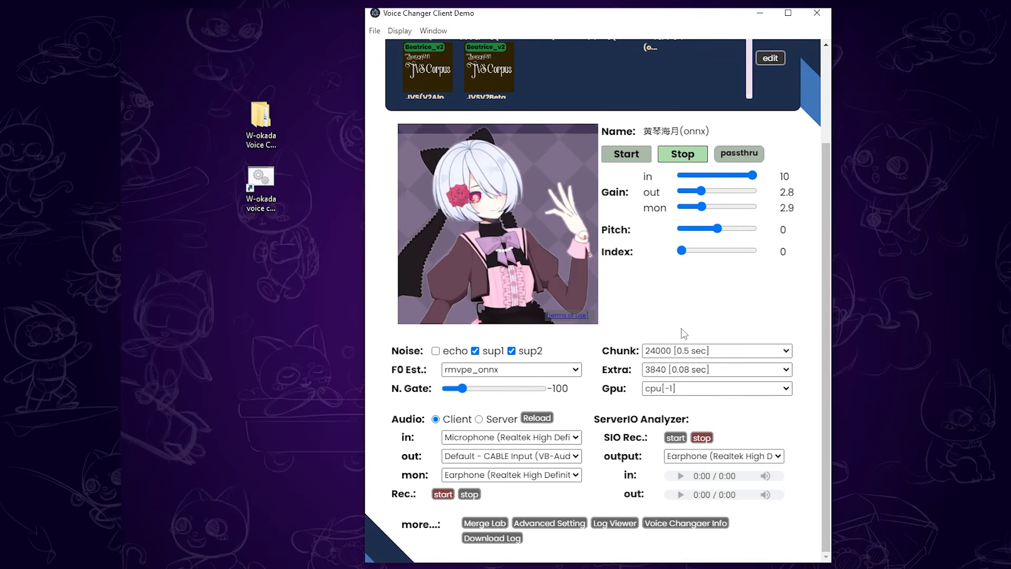
Choose a chunk size of 24000 [0.5 sec] and set the processing device to NVIDIA GeForce RTX 3060[1].
{"action": "left_click", "coordinate": [688, 352]}
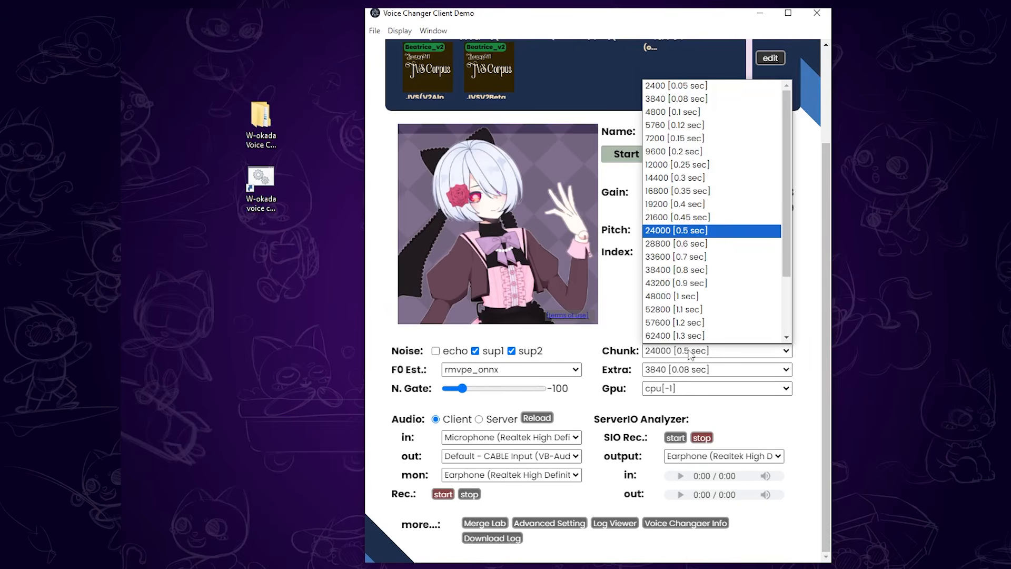
{"action": "left_click", "coordinate": [710, 235]}
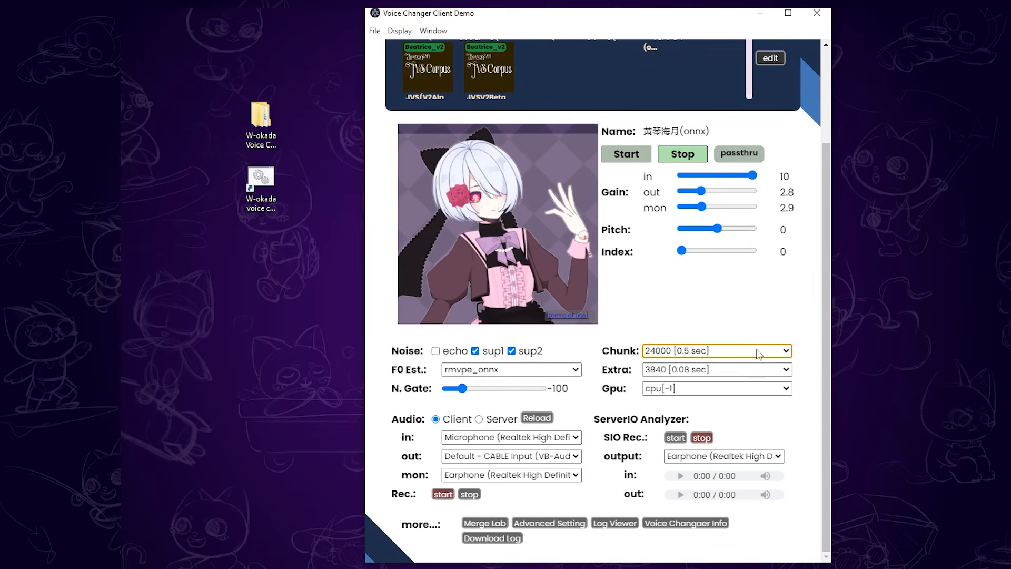
{"action": "left_click", "coordinate": [758, 388]}
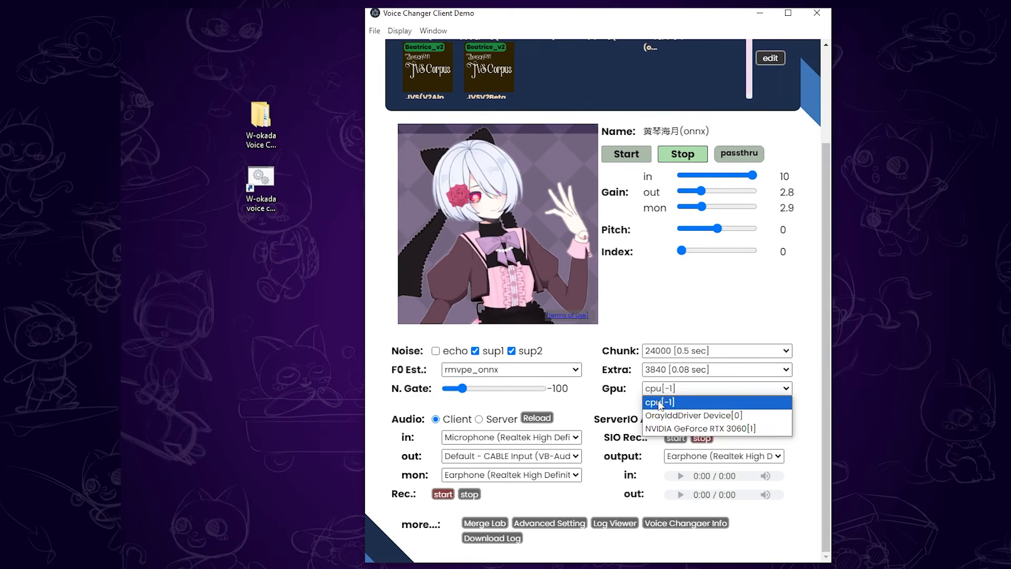
{"action": "left_click", "coordinate": [674, 429]}
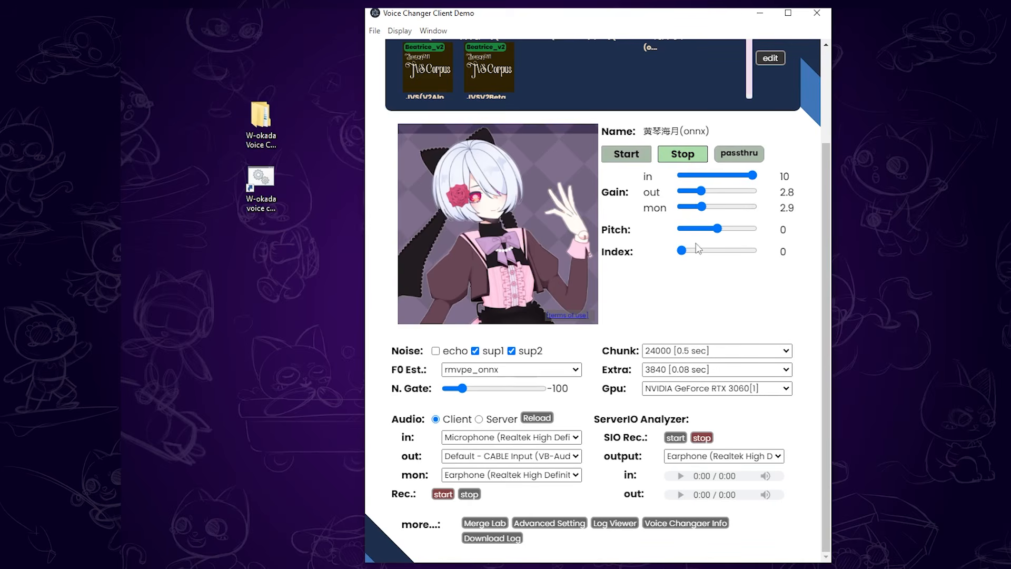
Set the pitch of the current voice model to 15 and start the real-time voice conversion.
{"action": "mouse_move", "coordinate": [720, 232]}
{"action": "left_mouse_down"}
{"action": "mouse_move", "coordinate": [736, 238]}
{"action": "mouse_move", "coordinate": [706, 238]}
{"action": "mouse_move", "coordinate": [721, 239]}
{"action": "left_mouse_up"}
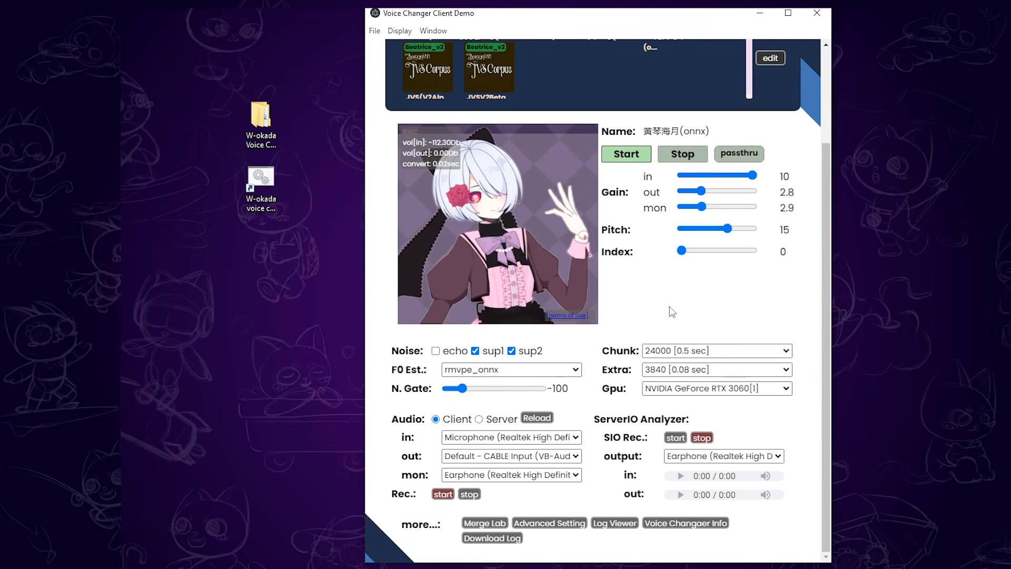
Switch the active voice model to つくよみちゃん(onnx) and from there to あみたろ(onnx).
{"action": "scroll", "coordinate": [669, 306], "scroll_direction": "up", "scroll_amount": 3}
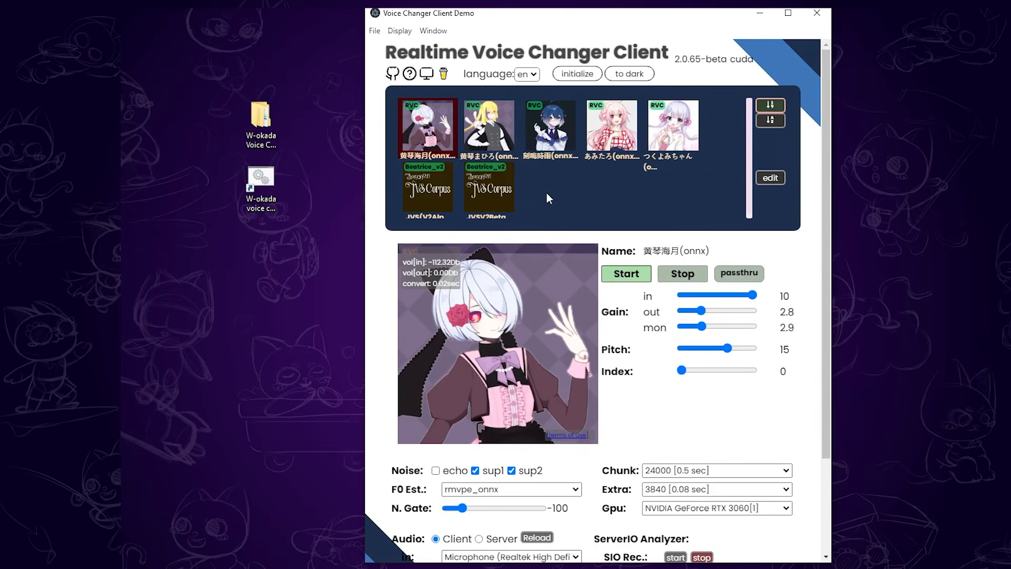
{"action": "left_click", "coordinate": [660, 139]}
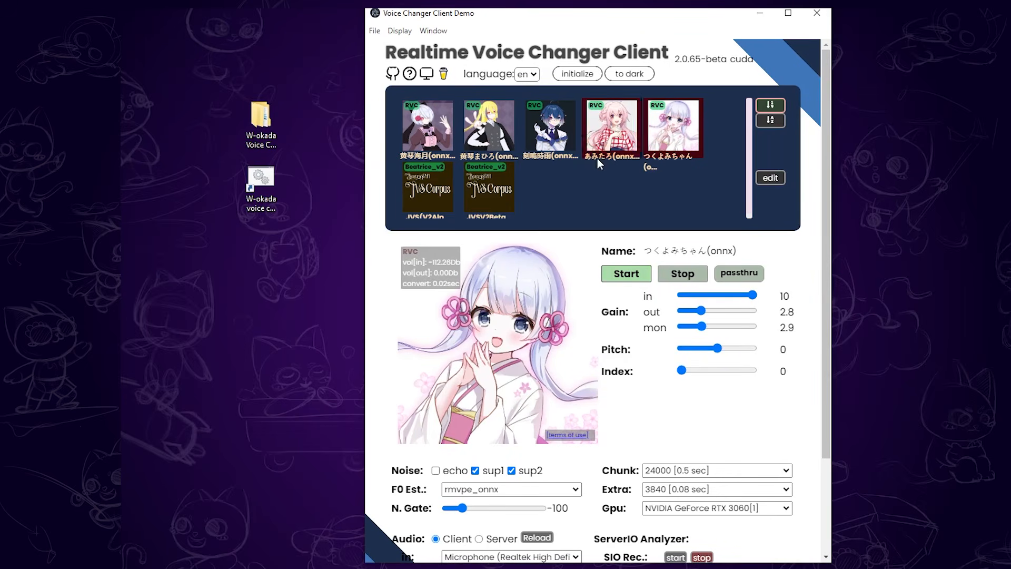
{"action": "left_click", "coordinate": [608, 146]}
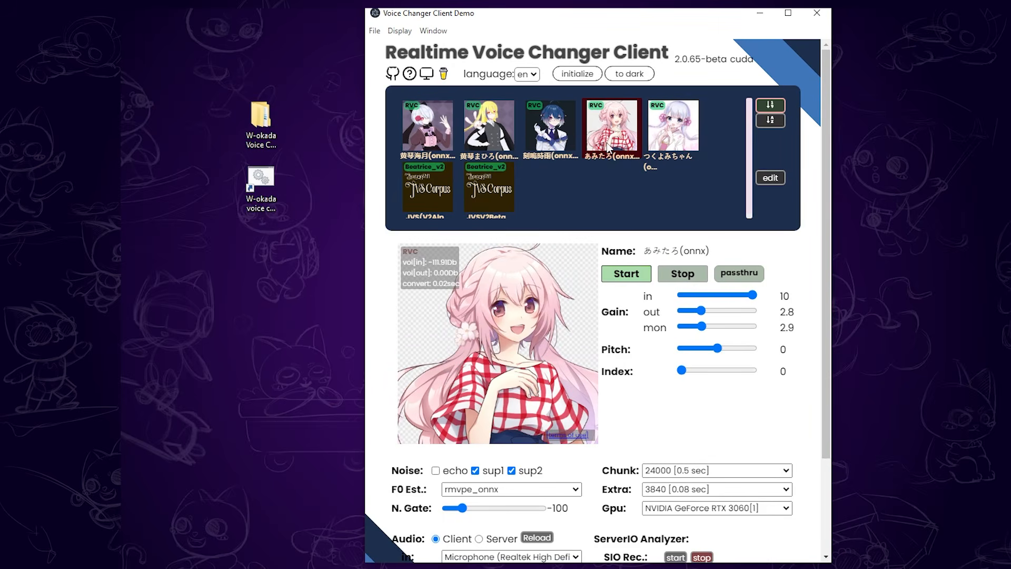
Begin a model upload for blank model slot 5 and choose Alastor v2 (Hazbin Hotel) (2).pth as the RVC model file.
{"action": "left_click", "coordinate": [773, 178]}
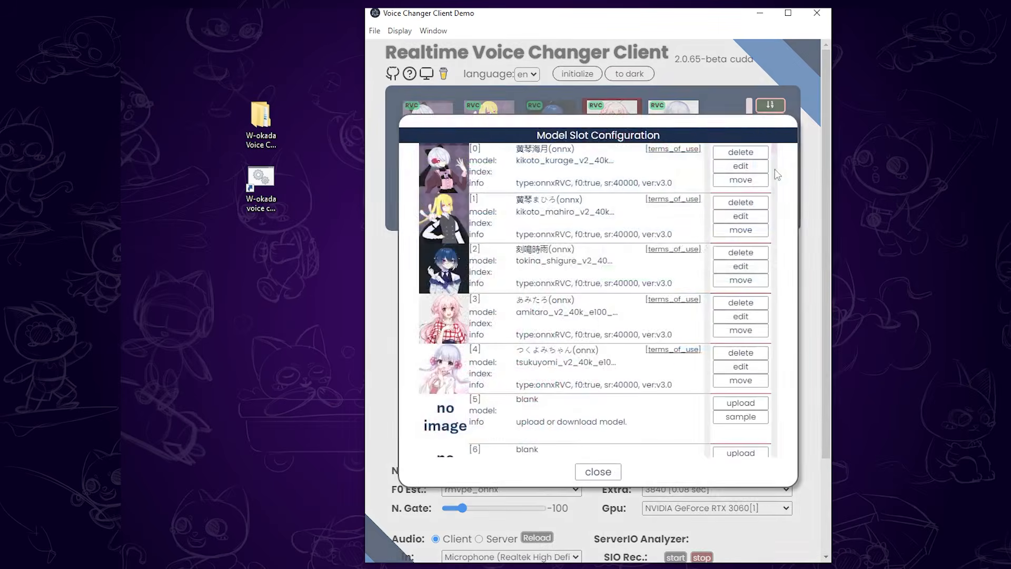
{"action": "scroll", "coordinate": [558, 354], "scroll_direction": "down", "scroll_amount": 3}
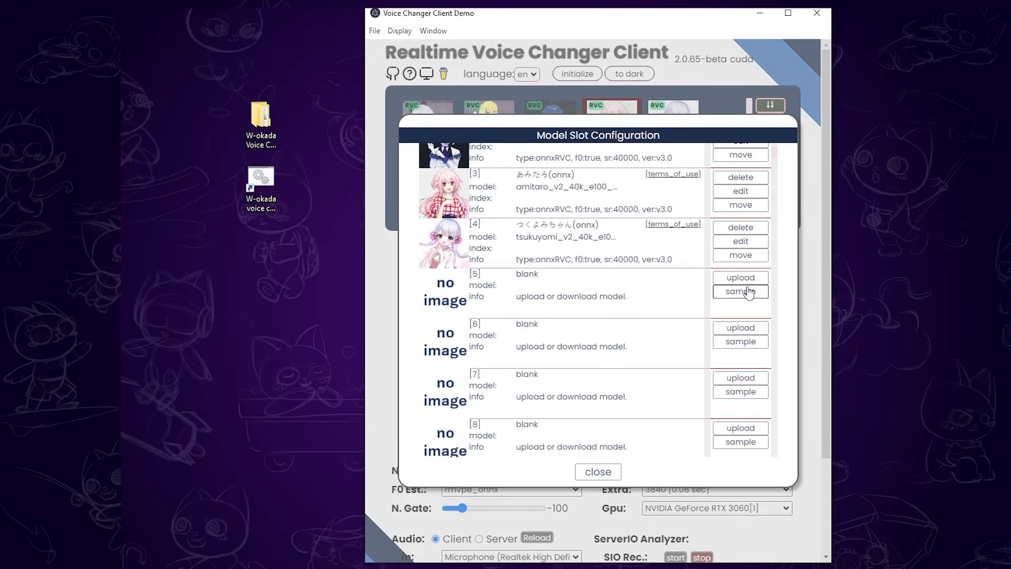
{"action": "left_click", "coordinate": [747, 287]}
{"action": "left_click", "coordinate": [745, 320]}
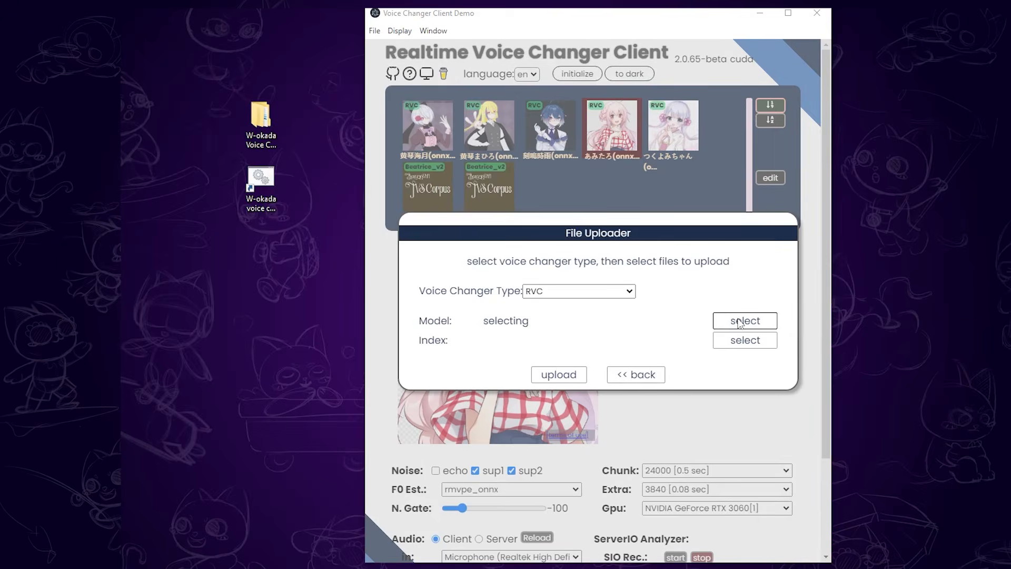
{"action": "left_click", "coordinate": [574, 125]}
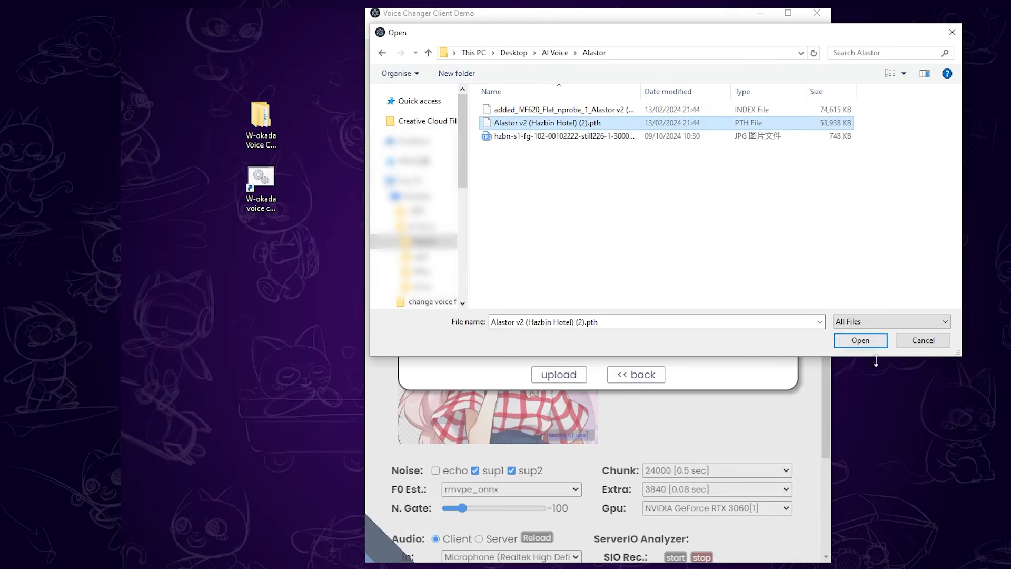
{"action": "left_click", "coordinate": [860, 340]}
Choose added_IVF620_Flat_nprobe_1_Alastor v2 (Hazbin Hotel)_v2 (2).index as the index file and upload the model to the slot.
{"action": "left_click", "coordinate": [761, 343]}
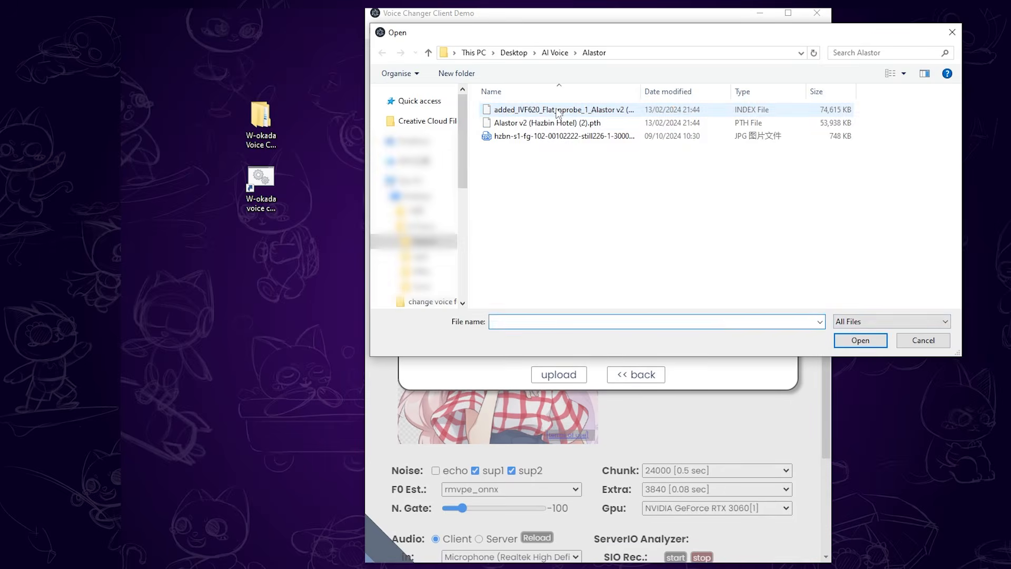
{"action": "left_click", "coordinate": [552, 112]}
{"action": "left_click", "coordinate": [859, 339]}
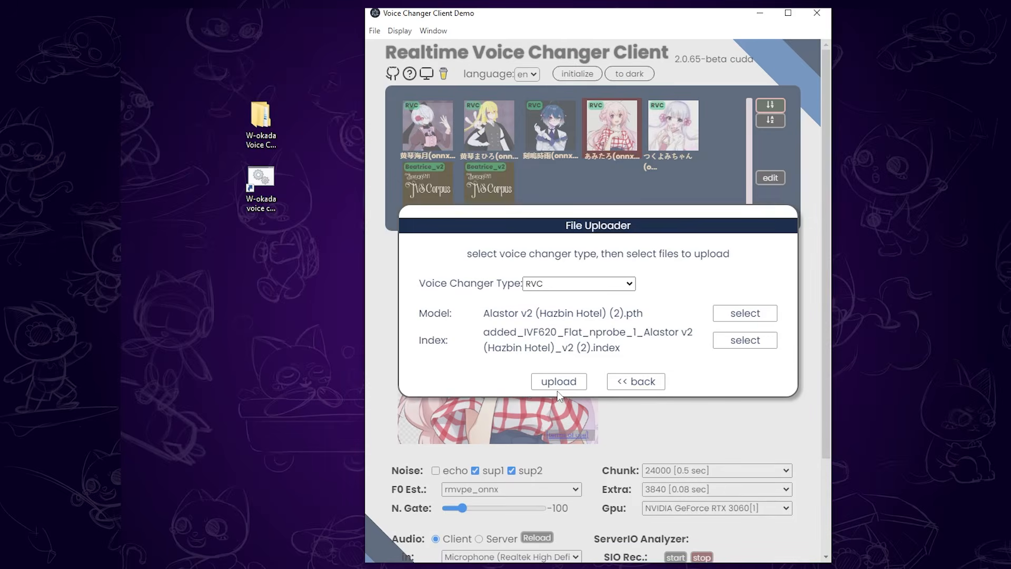
{"action": "left_click", "coordinate": [557, 388]}
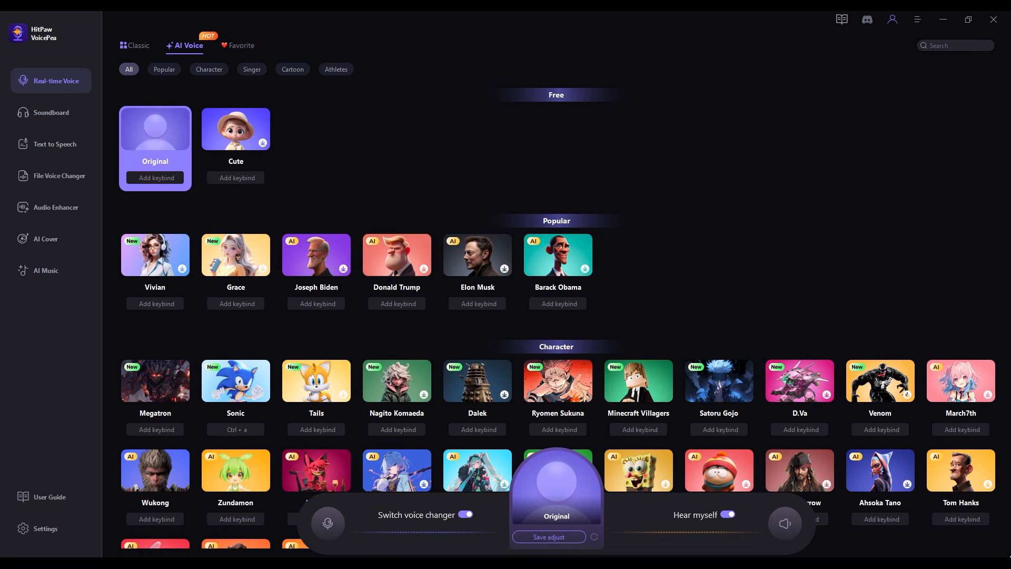
Switch to HitPaw VoicePea and look through its real-time AI voices across the character, singer, cartoon and athlete categories.
{"action": "scroll", "coordinate": [563, 316], "scroll_direction": "down", "scroll_amount": 6}
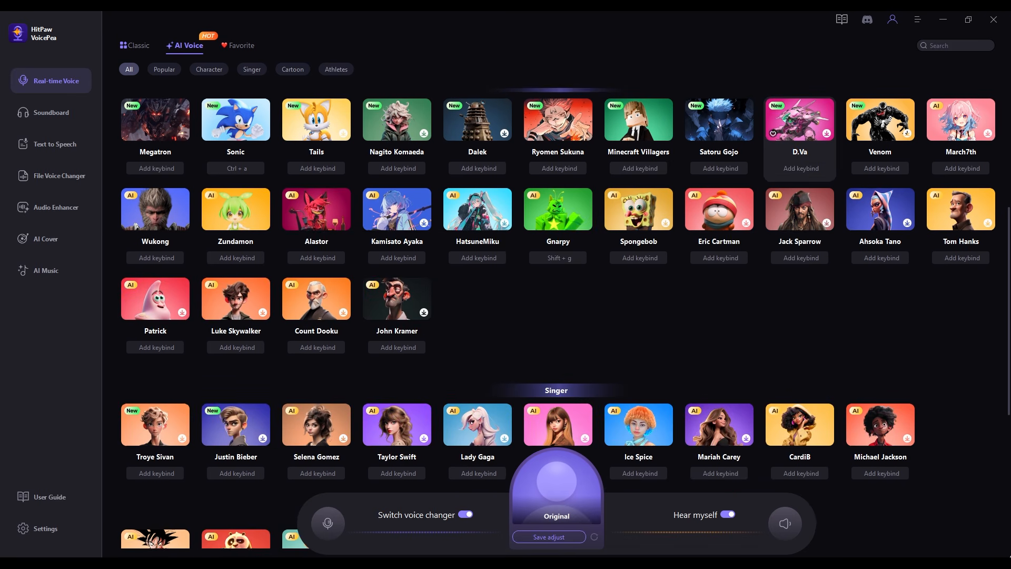
{"action": "scroll", "coordinate": [800, 134], "scroll_direction": "down", "scroll_amount": 5}
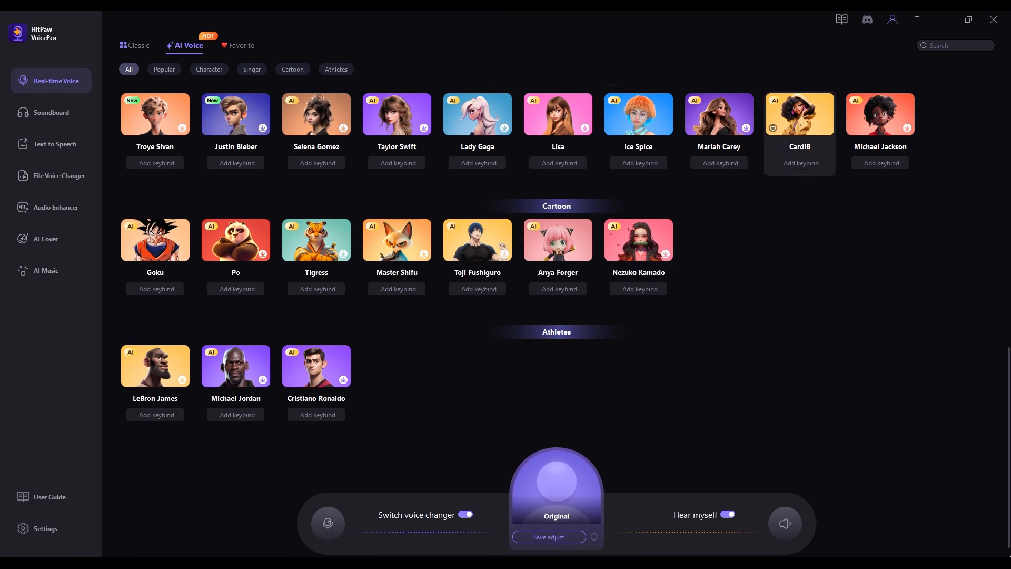
{"action": "scroll", "coordinate": [799, 169], "scroll_direction": "up", "scroll_amount": 1}
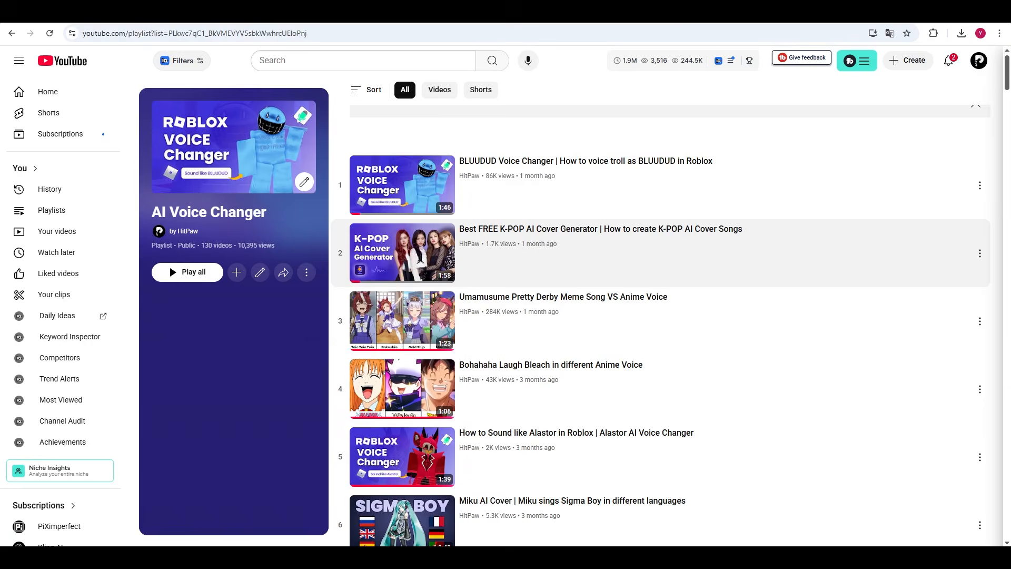
Switch to the browser and look through the videos in HitPaw's AI Voice Changer playlist on YouTube.
{"action": "scroll", "coordinate": [660, 325], "scroll_direction": "down", "scroll_amount": 3}
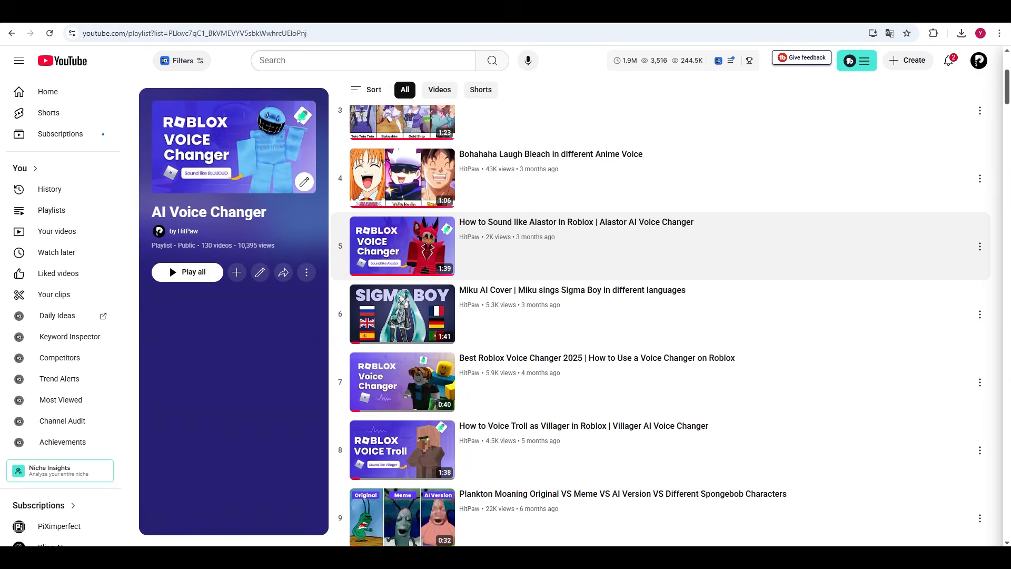
{"action": "scroll", "coordinate": [660, 325], "scroll_direction": "down", "scroll_amount": 5}
{"action": "scroll", "coordinate": [660, 325], "scroll_direction": "down", "scroll_amount": 3}
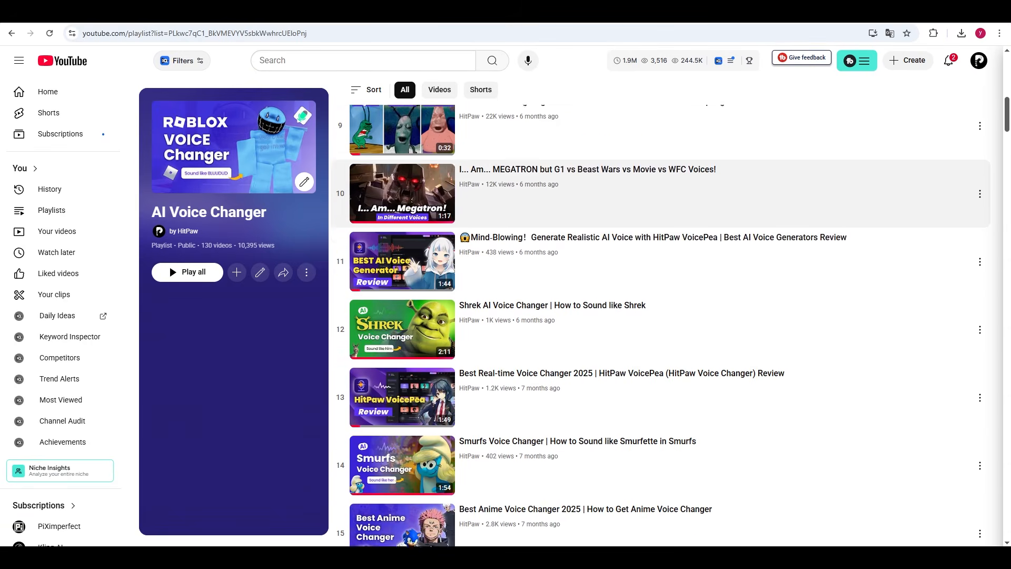
{"action": "scroll", "coordinate": [660, 216], "scroll_direction": "down", "scroll_amount": 1}
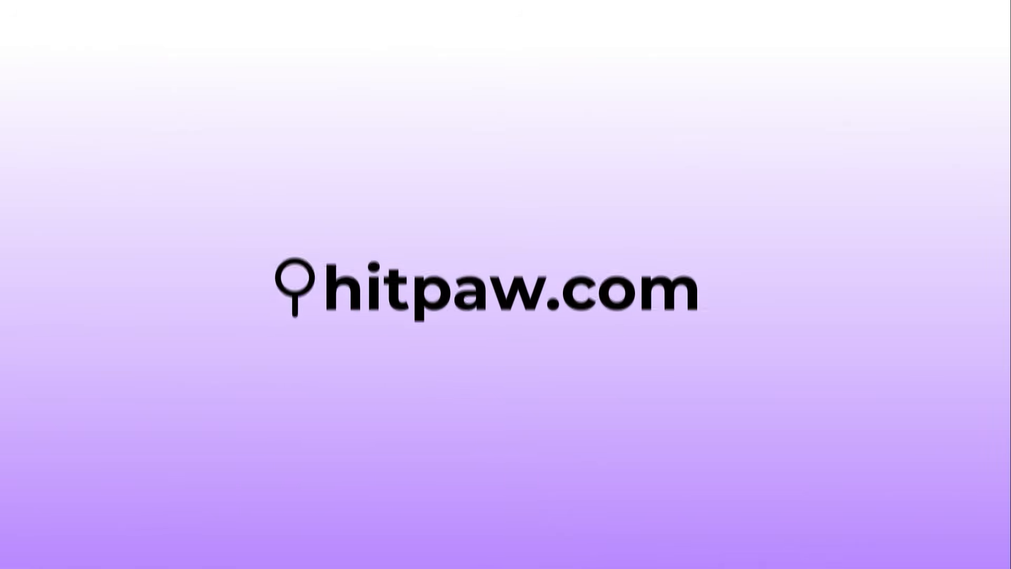